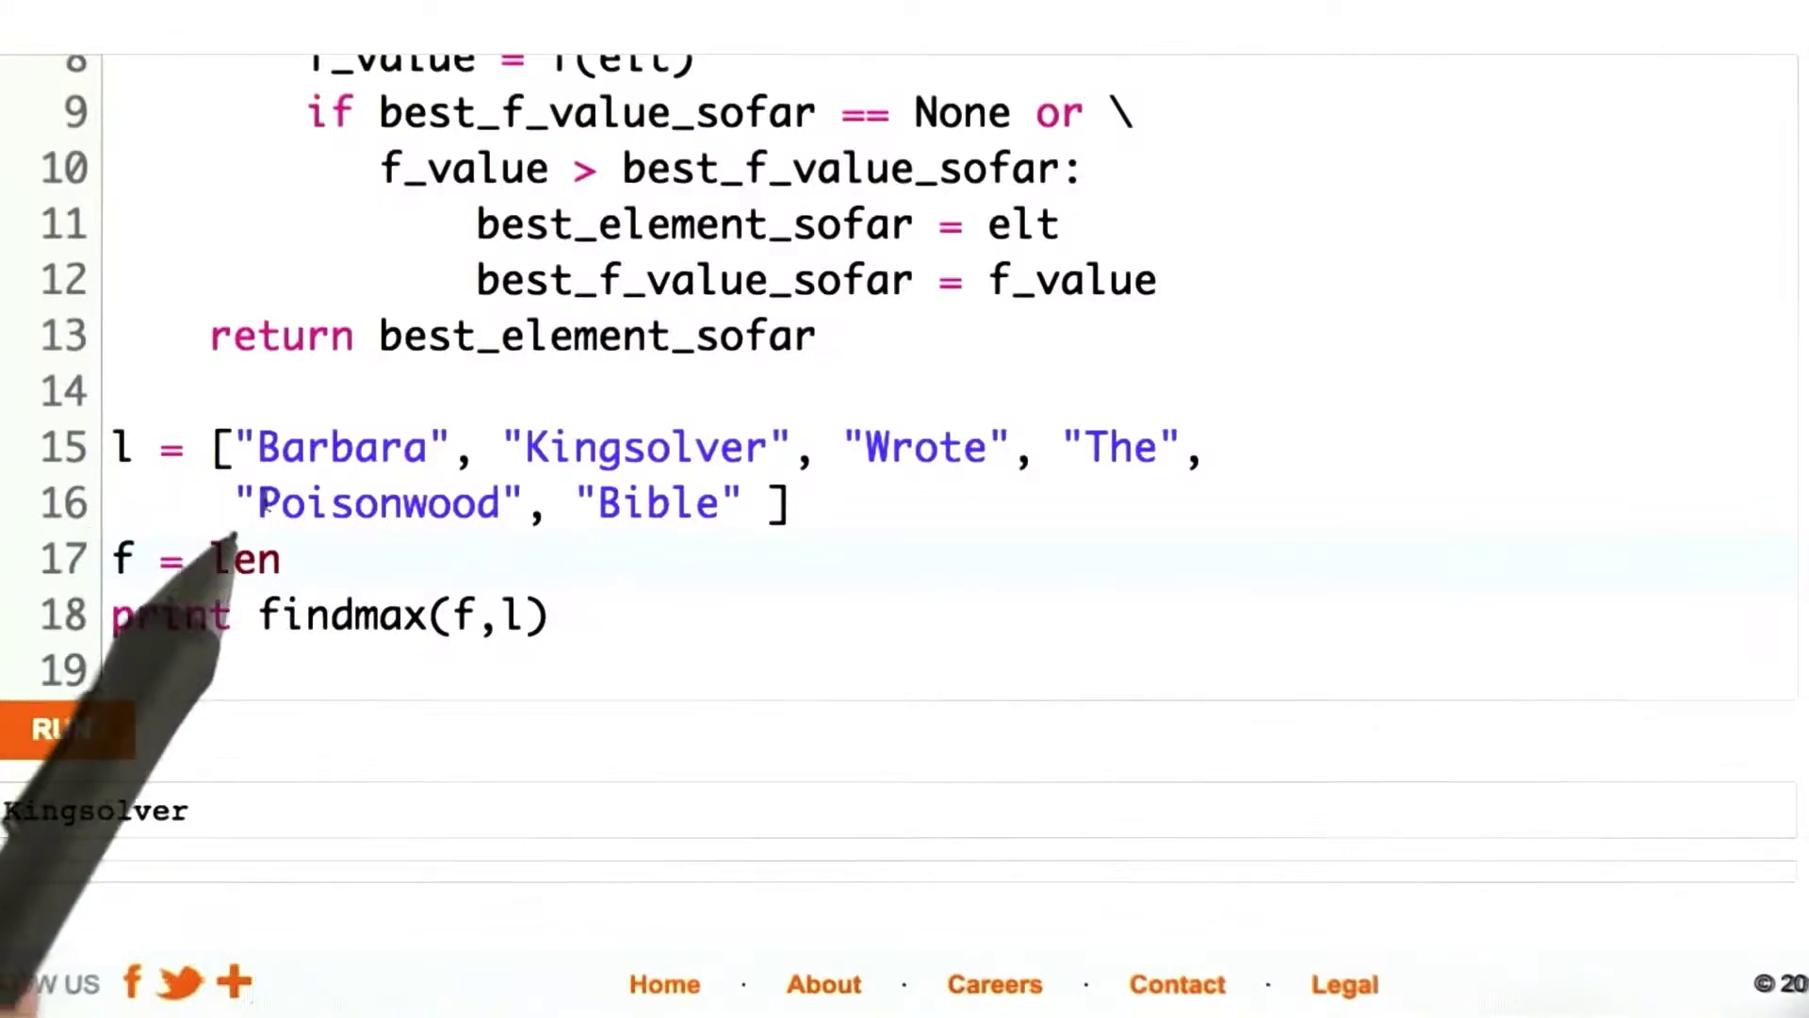
# - Point out the letters in Kingsolver and Bible, then replace f = len with an lpos word.find("l") function
pyautogui.click(677, 447)
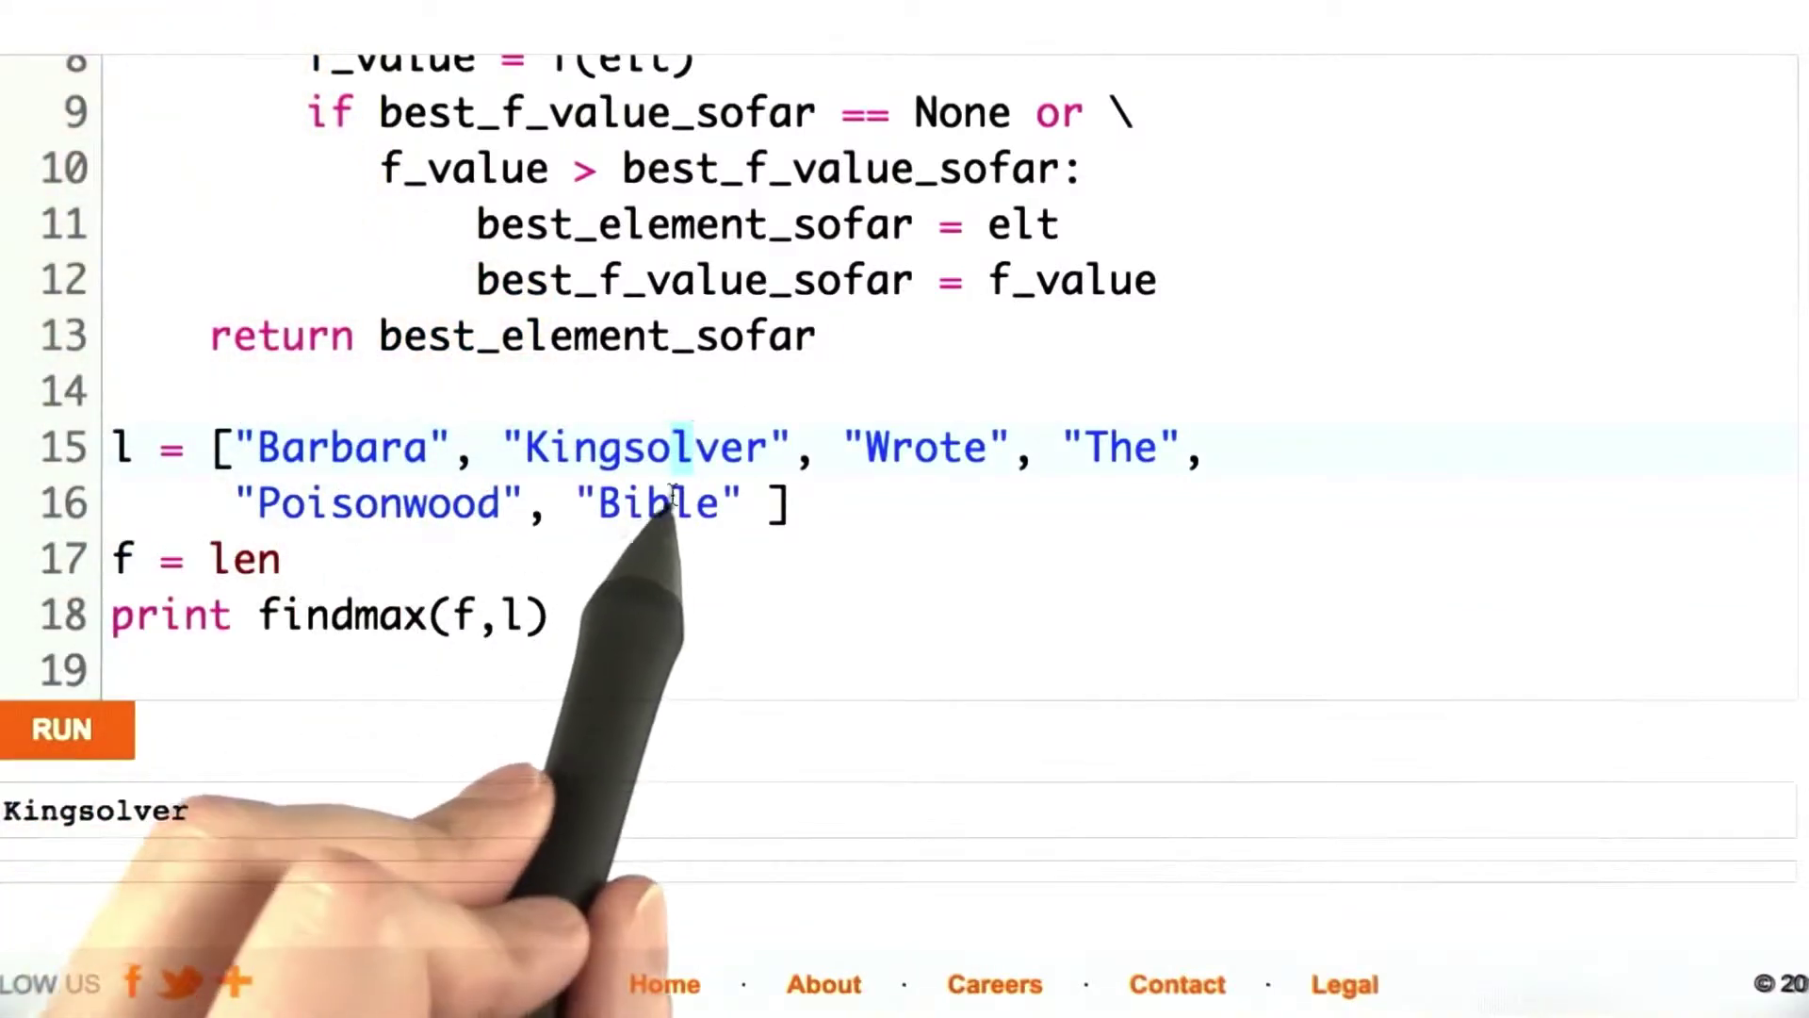
pyautogui.click(693, 503)
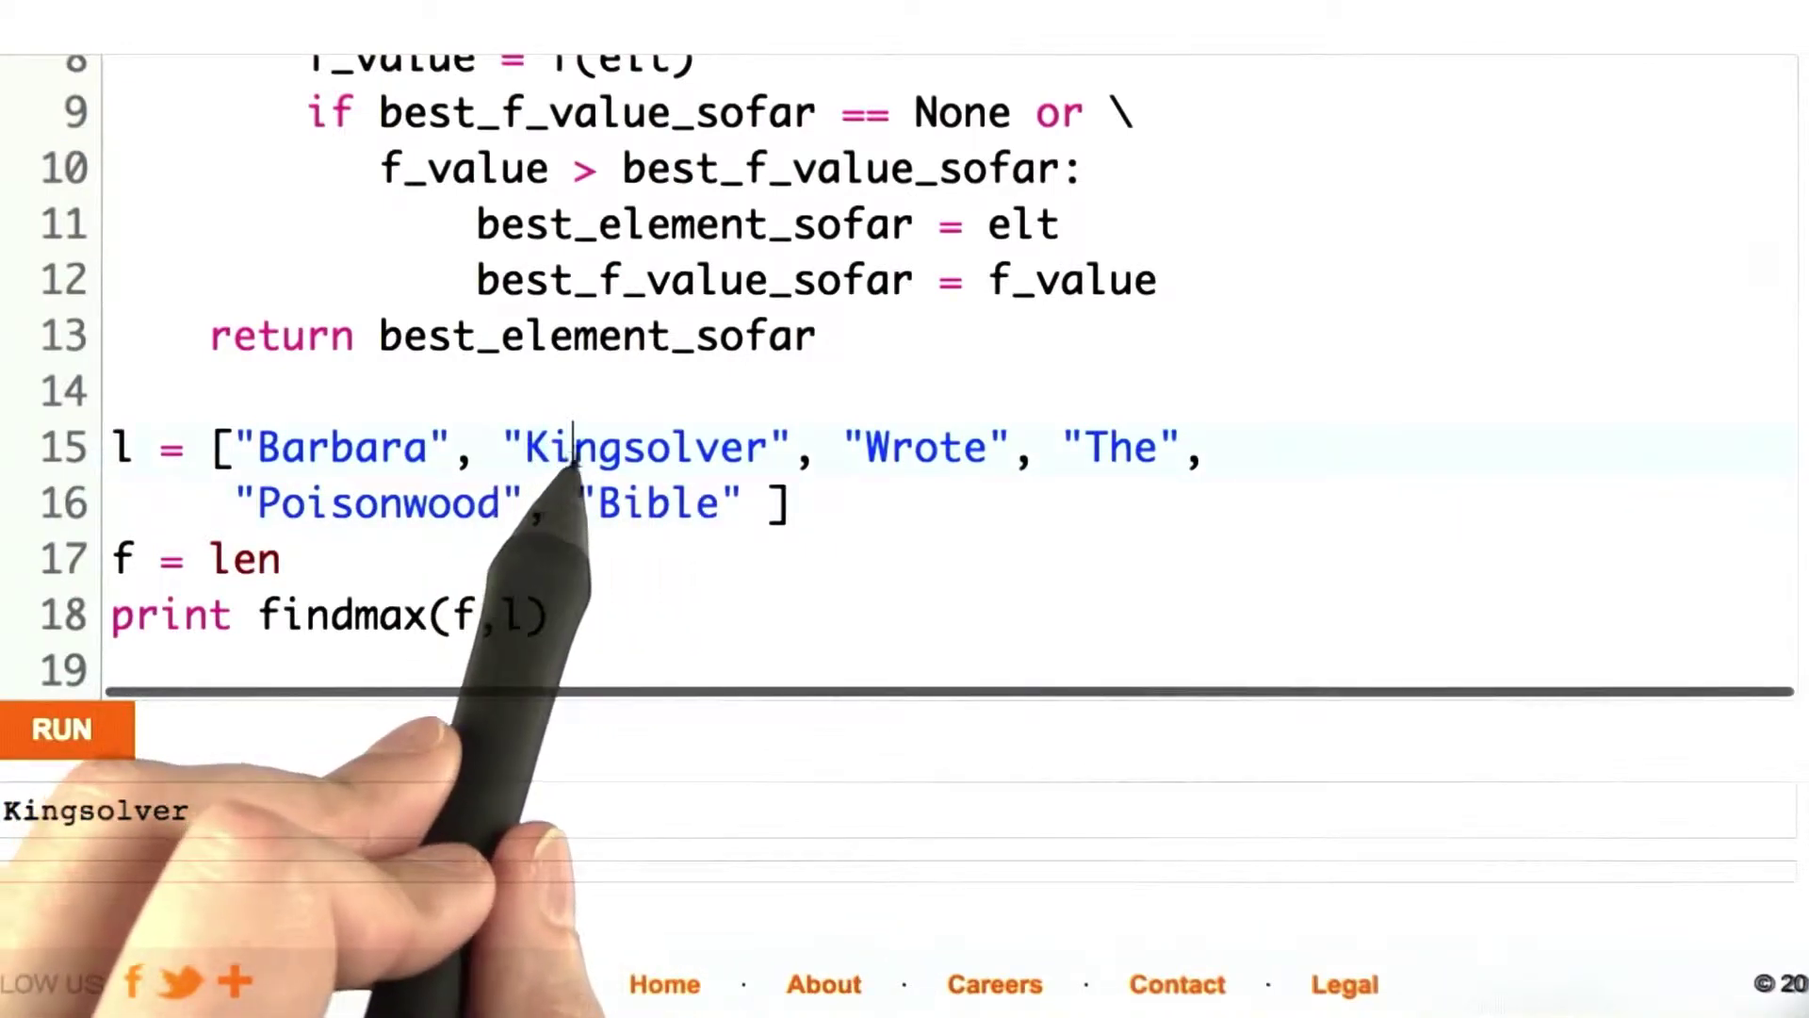
pyautogui.click(650, 448)
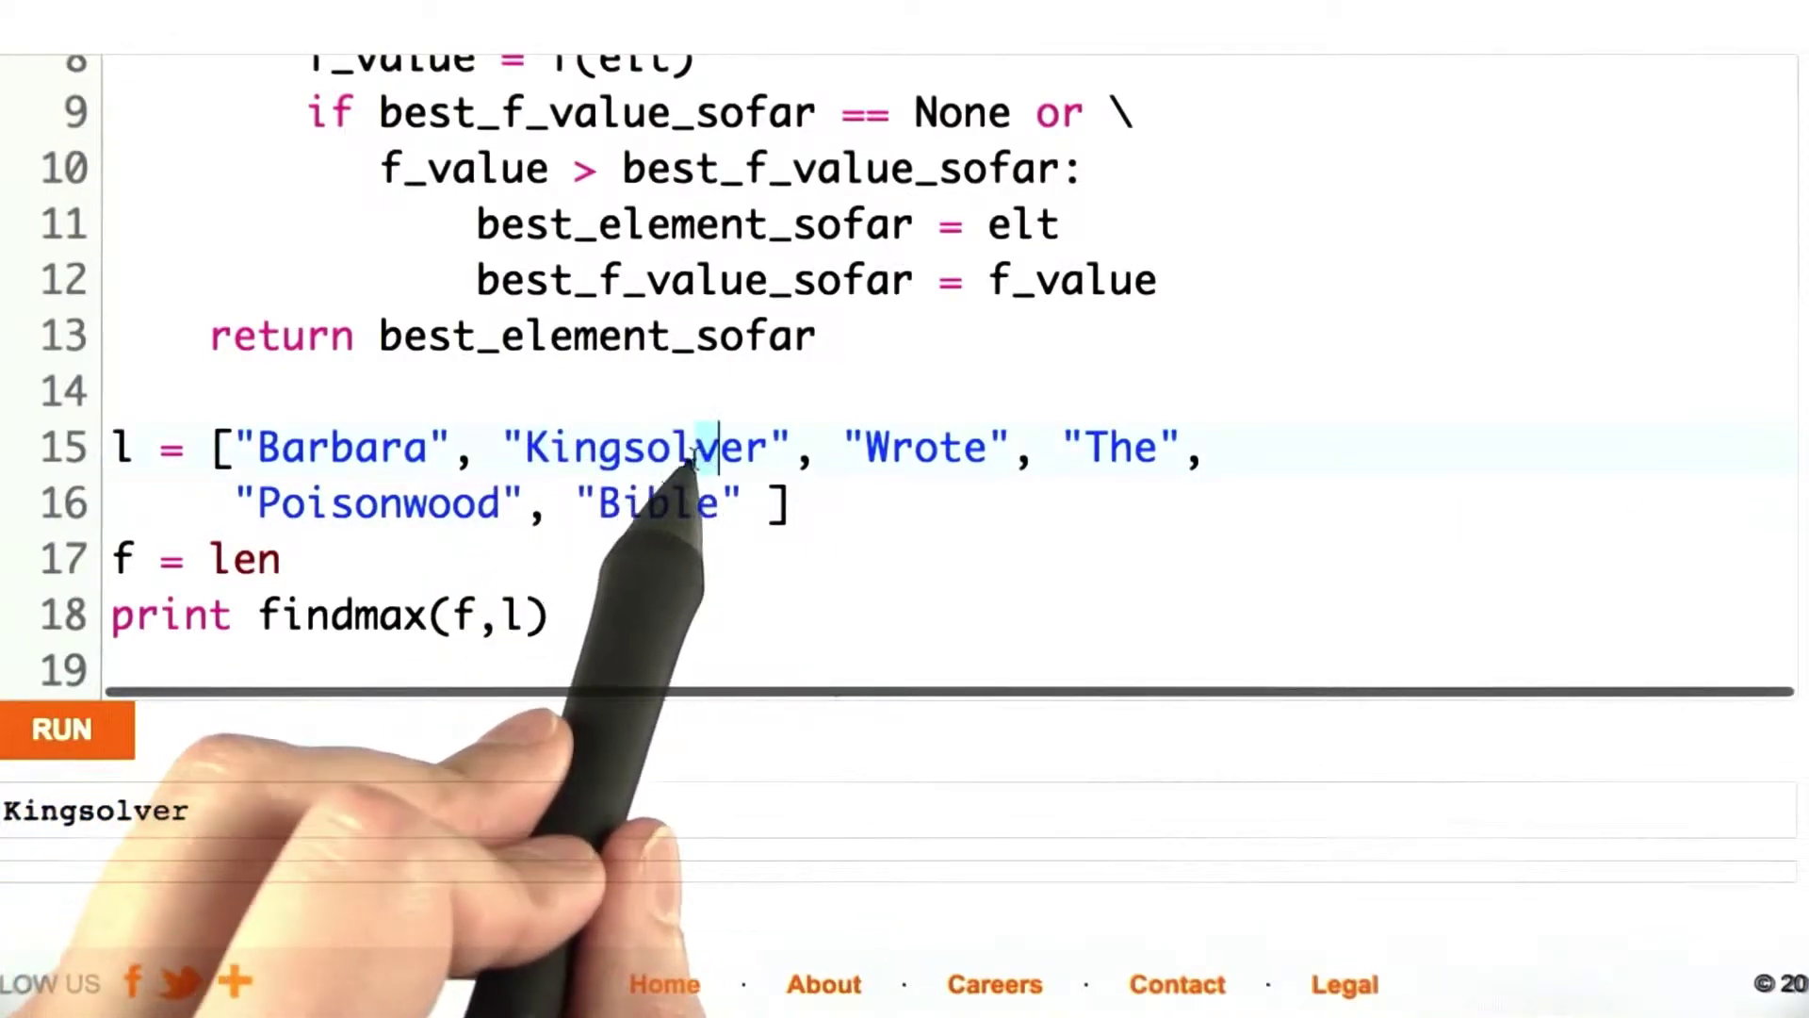
pyautogui.click(695, 448)
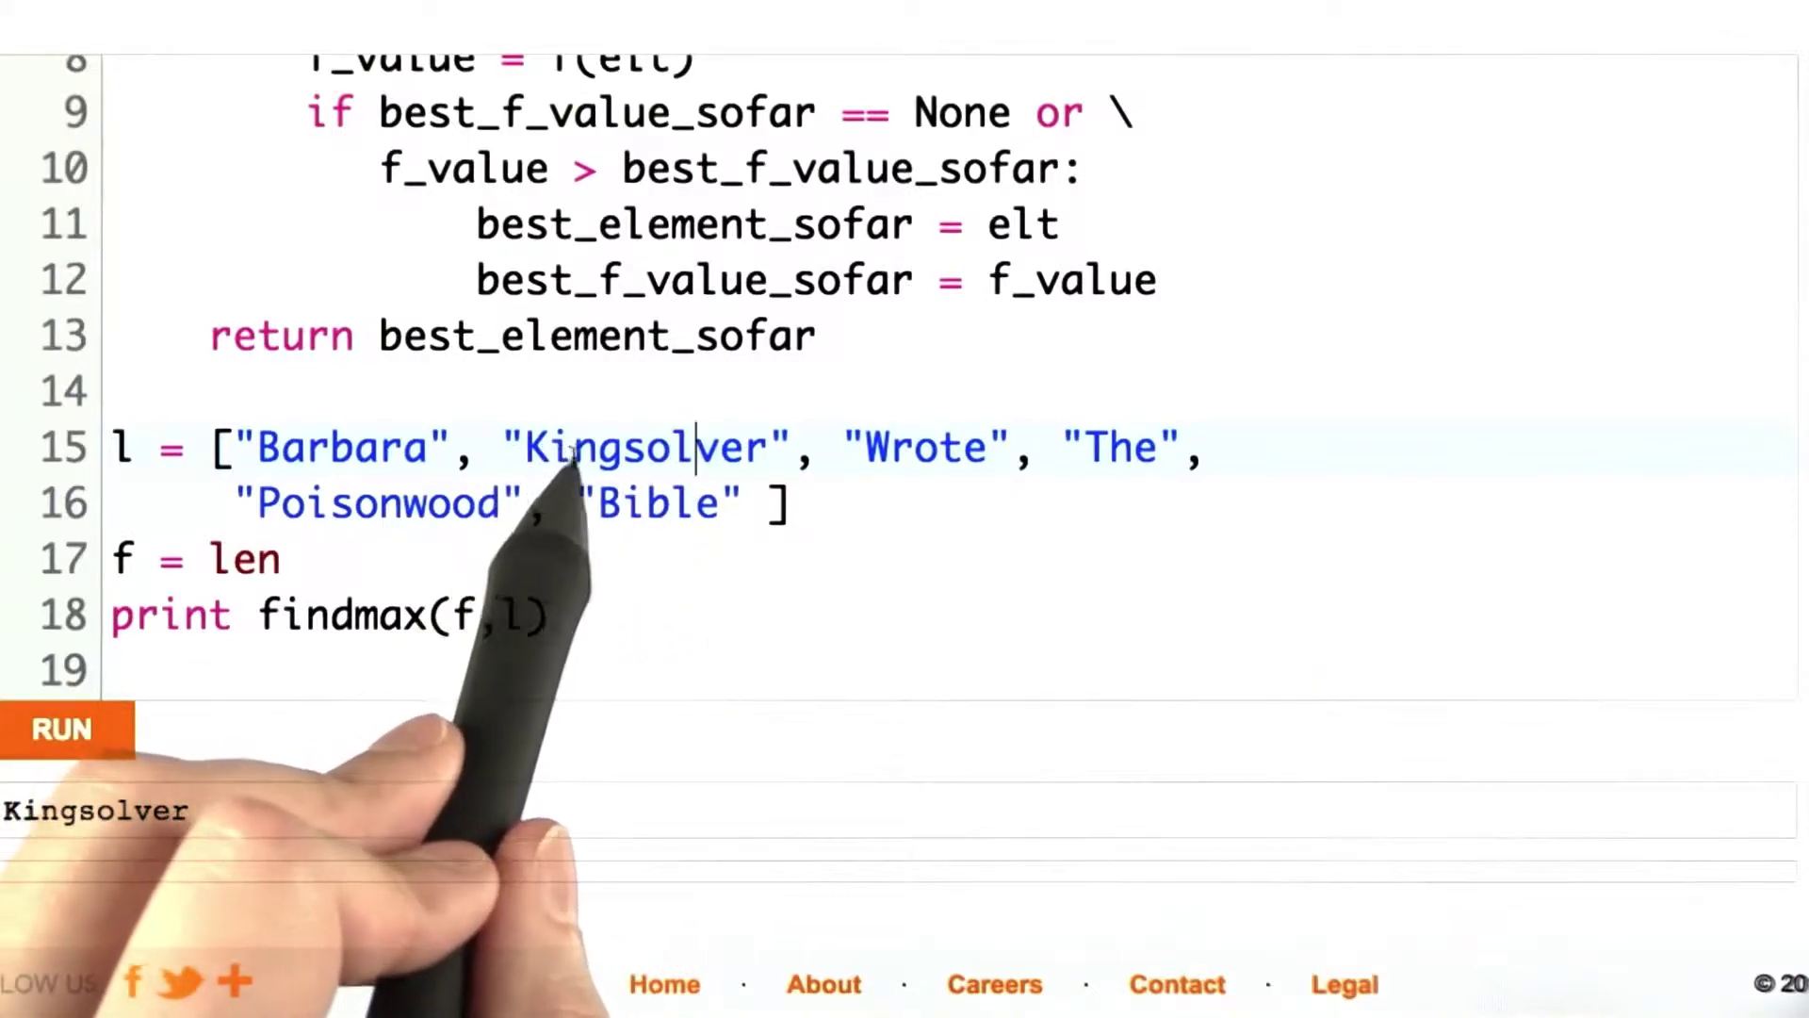
pyautogui.click(624, 446)
pyautogui.click(676, 447)
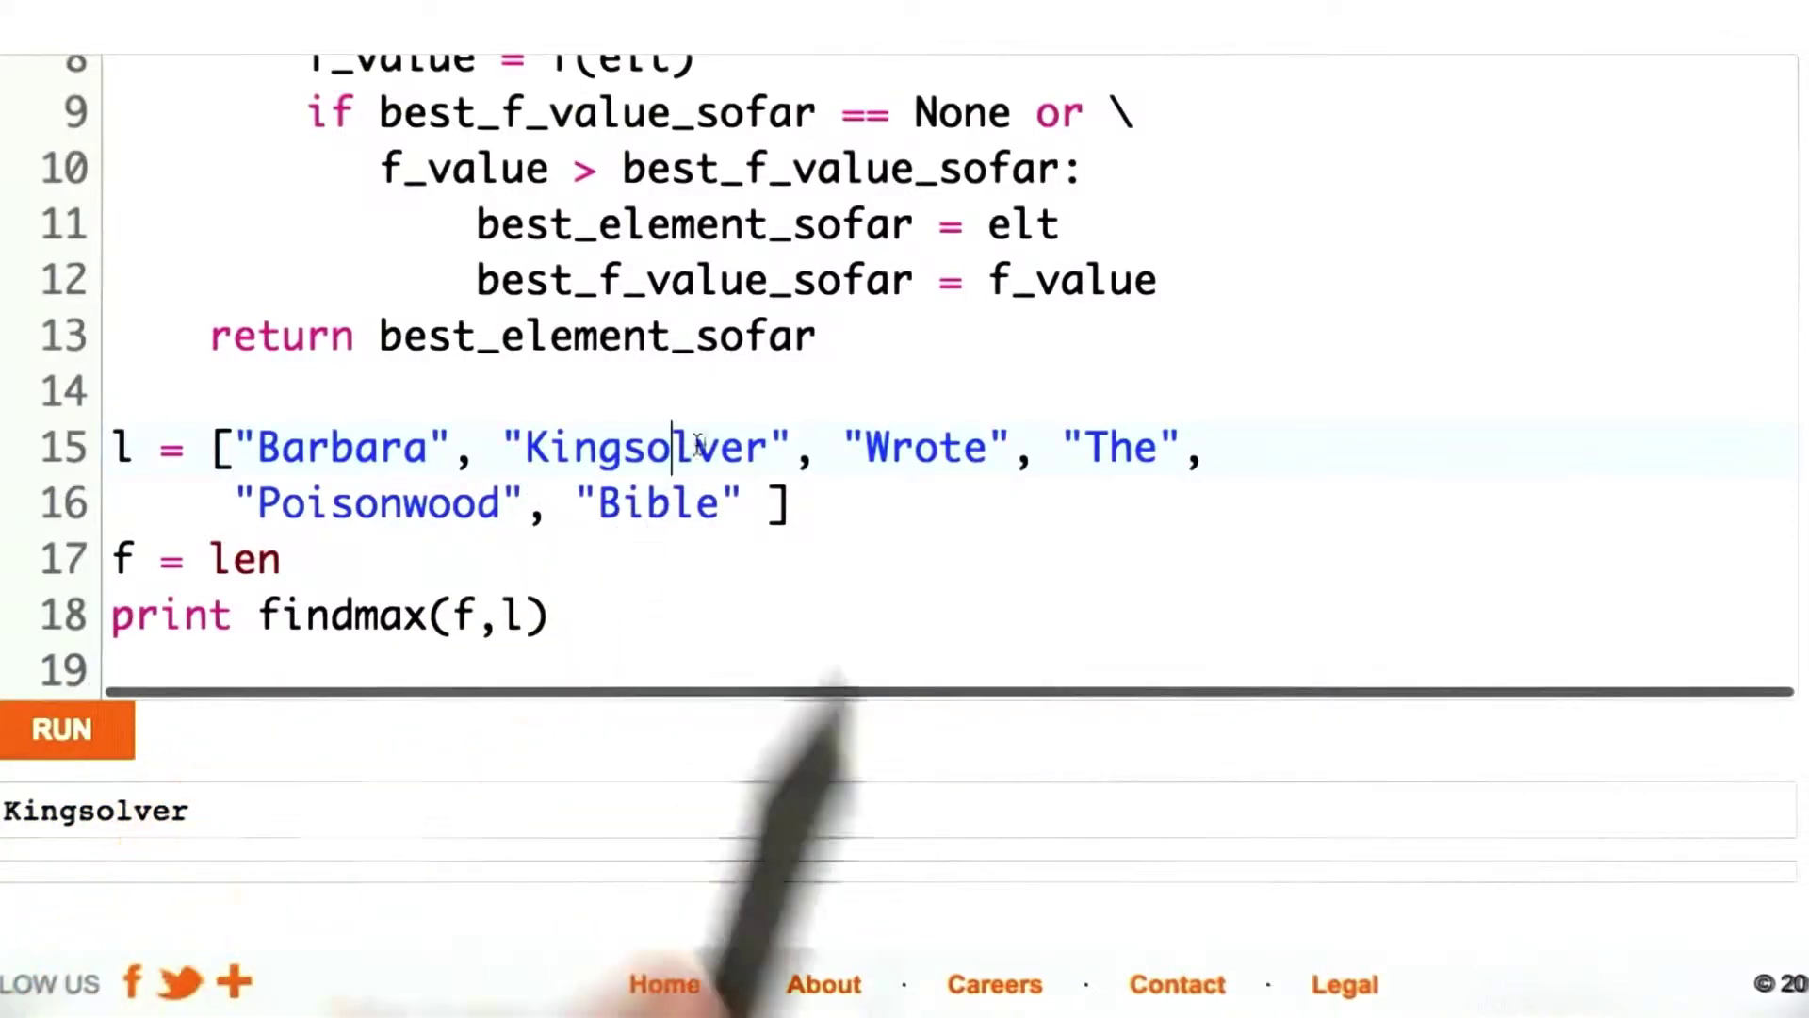
pyautogui.click(302, 570)
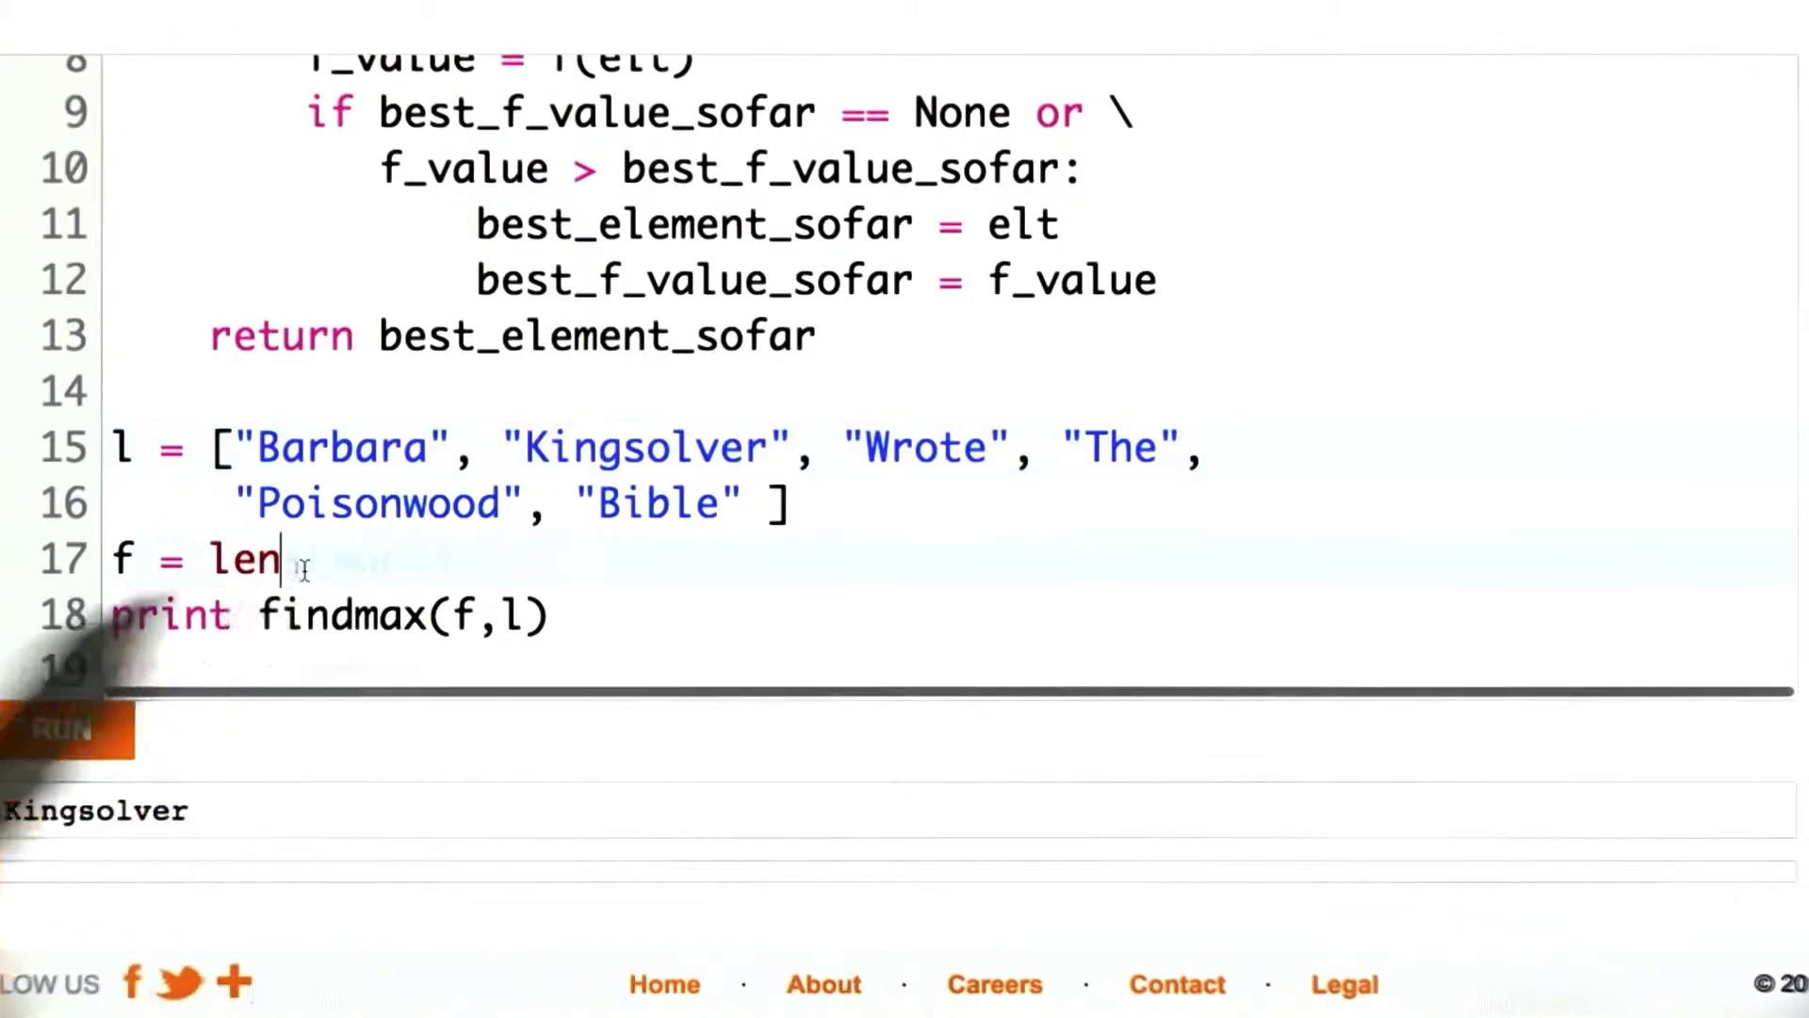
pyautogui.press('Down')
pyautogui.press('Down')
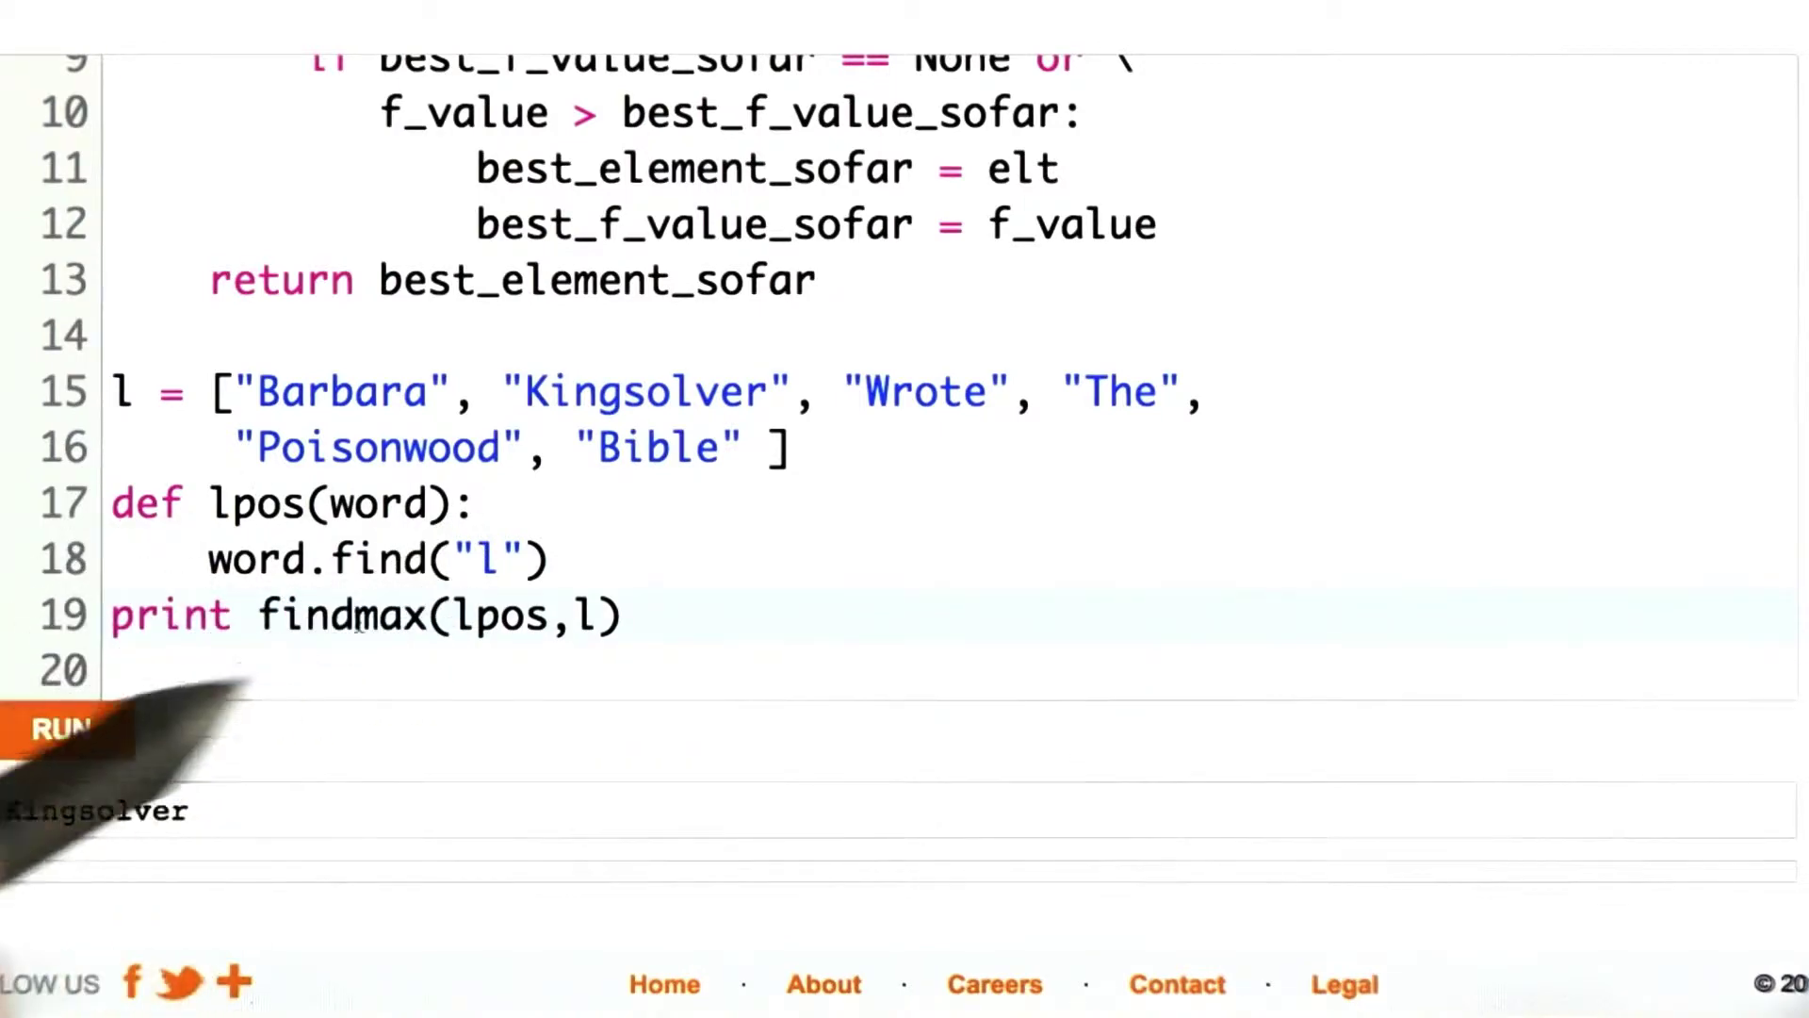
# - Run findmax(lpos, l): every word prints f_value None and Bible is chosen
pyautogui.click(88, 749)
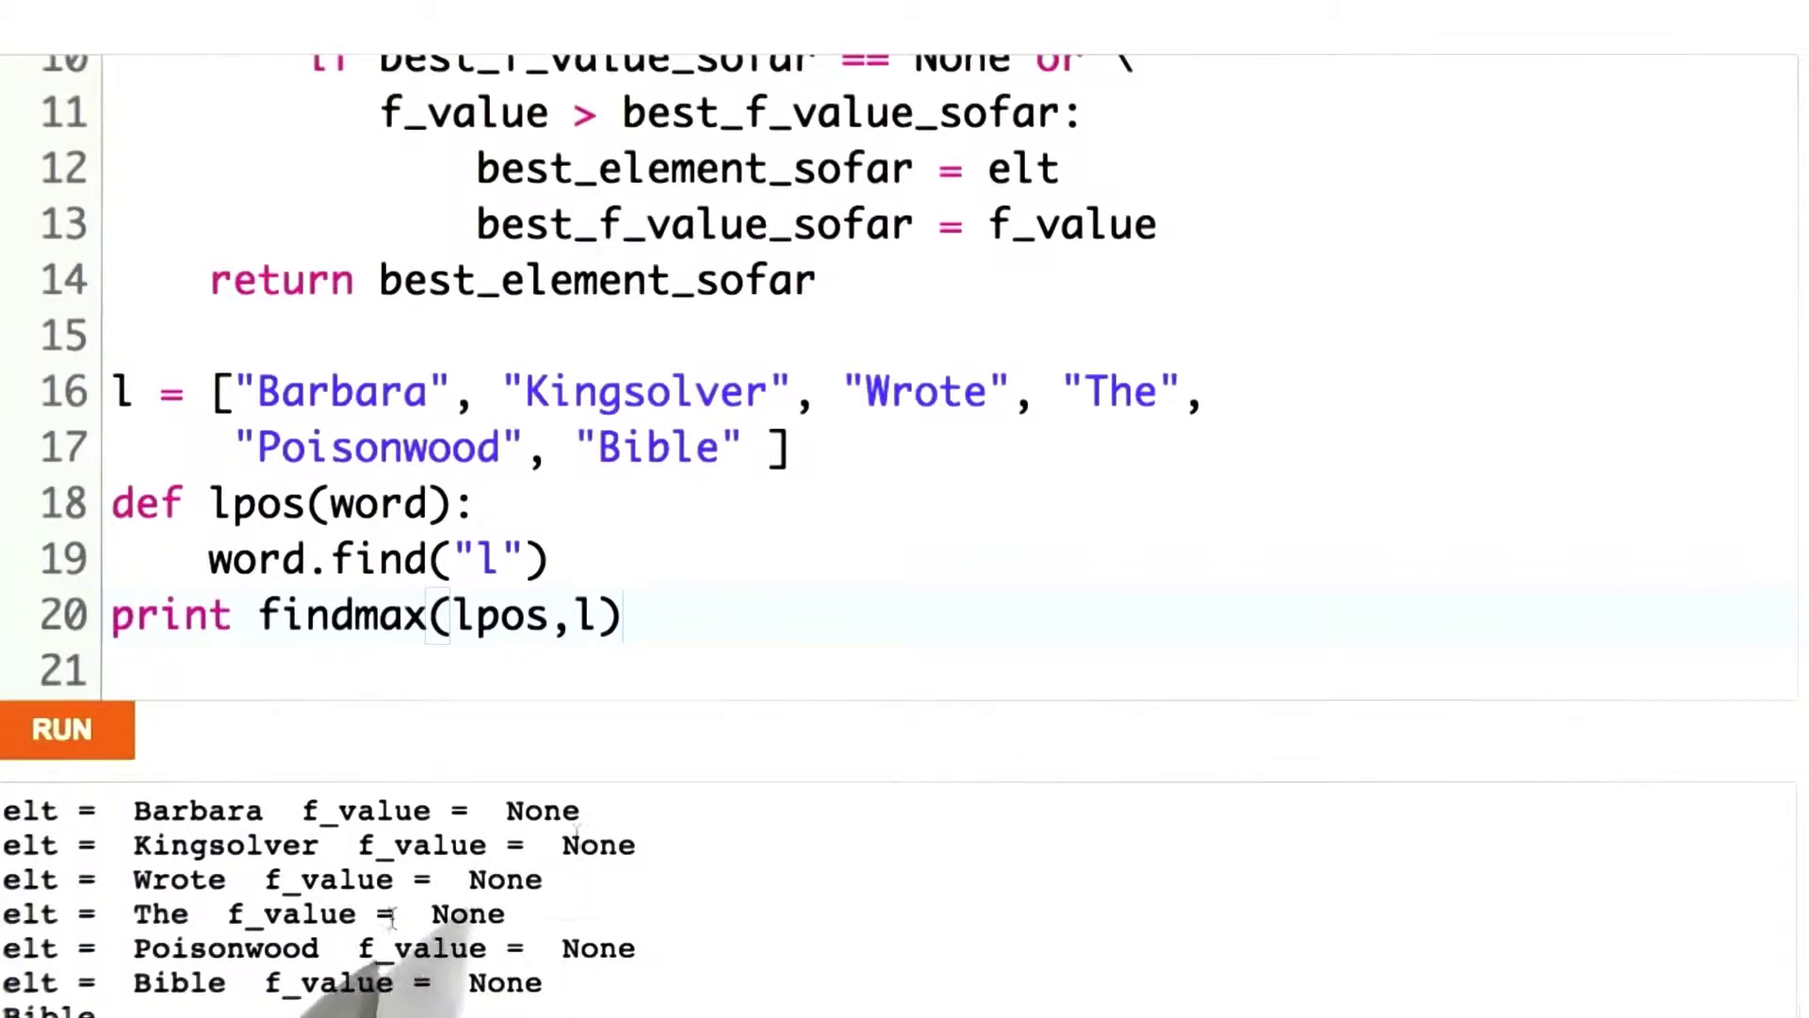
pyautogui.press('Up')
pyautogui.press('Up')
# - Put return before word.find("l") in lpos so real positions print and Kingsolver wins
pyautogui.click(220, 555)
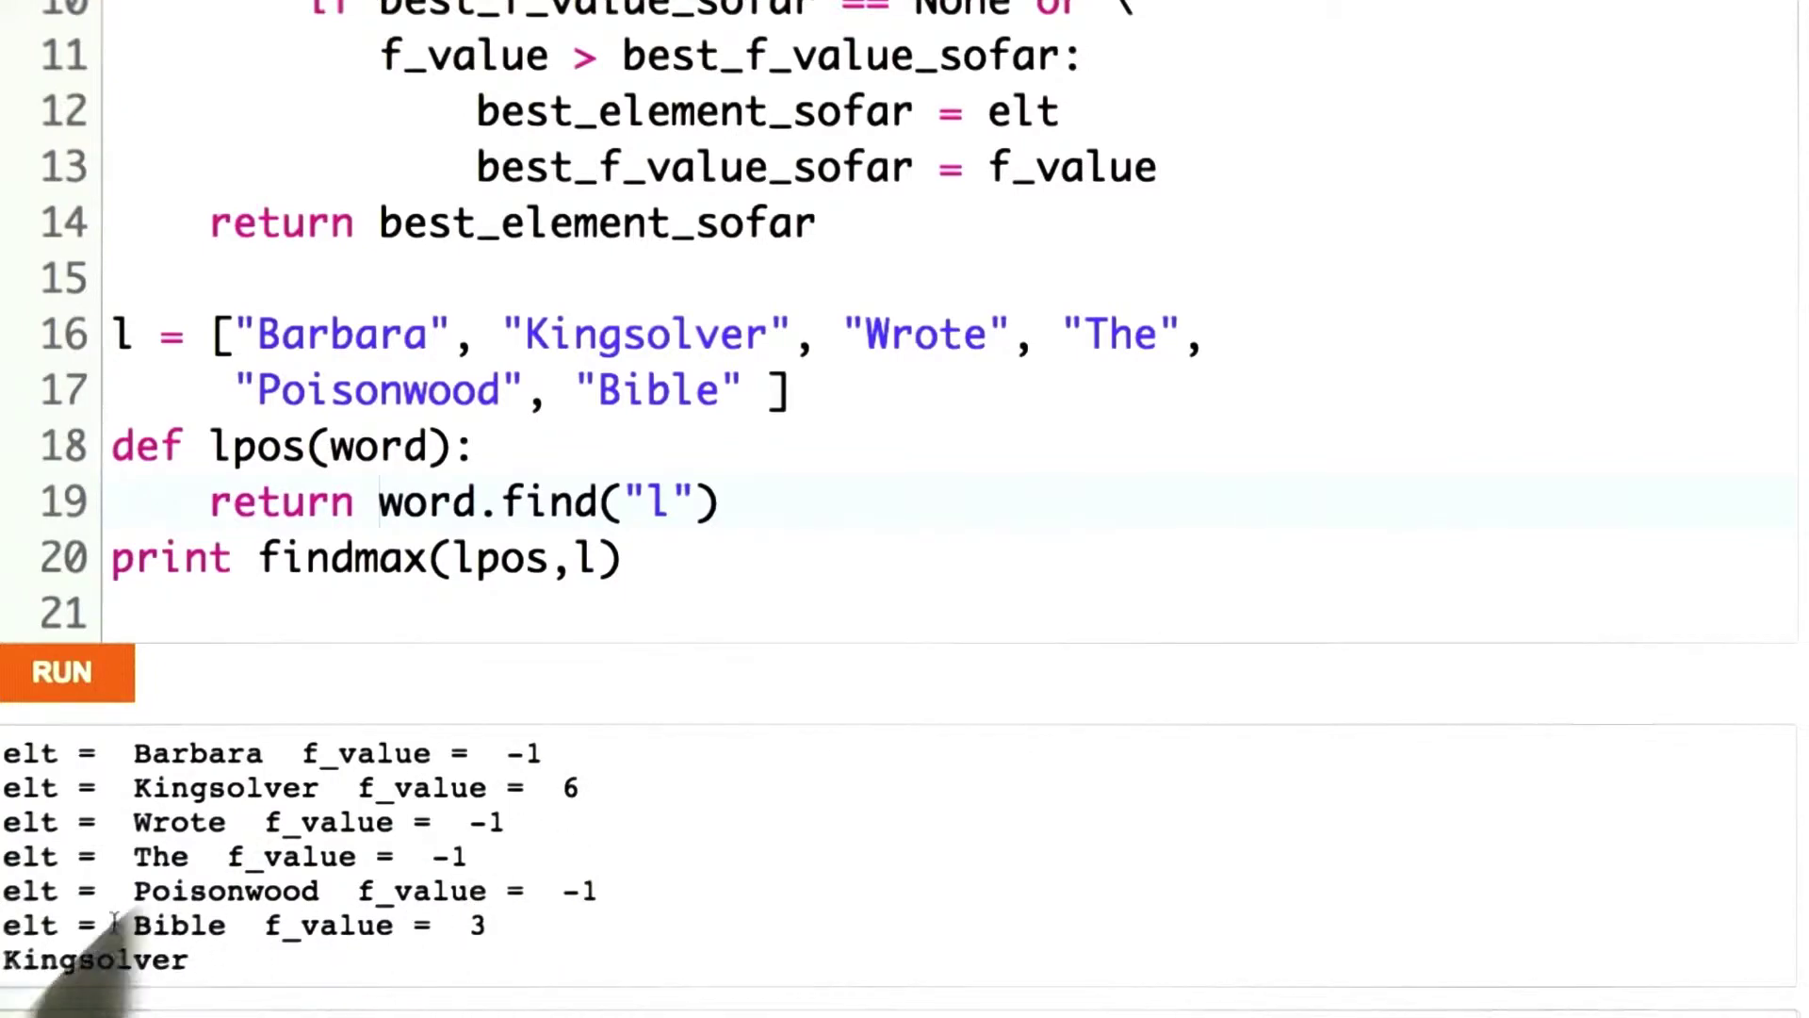
# - Highlight the two-line lpos definition as the model for the findmax call
pyautogui.click(161, 447)
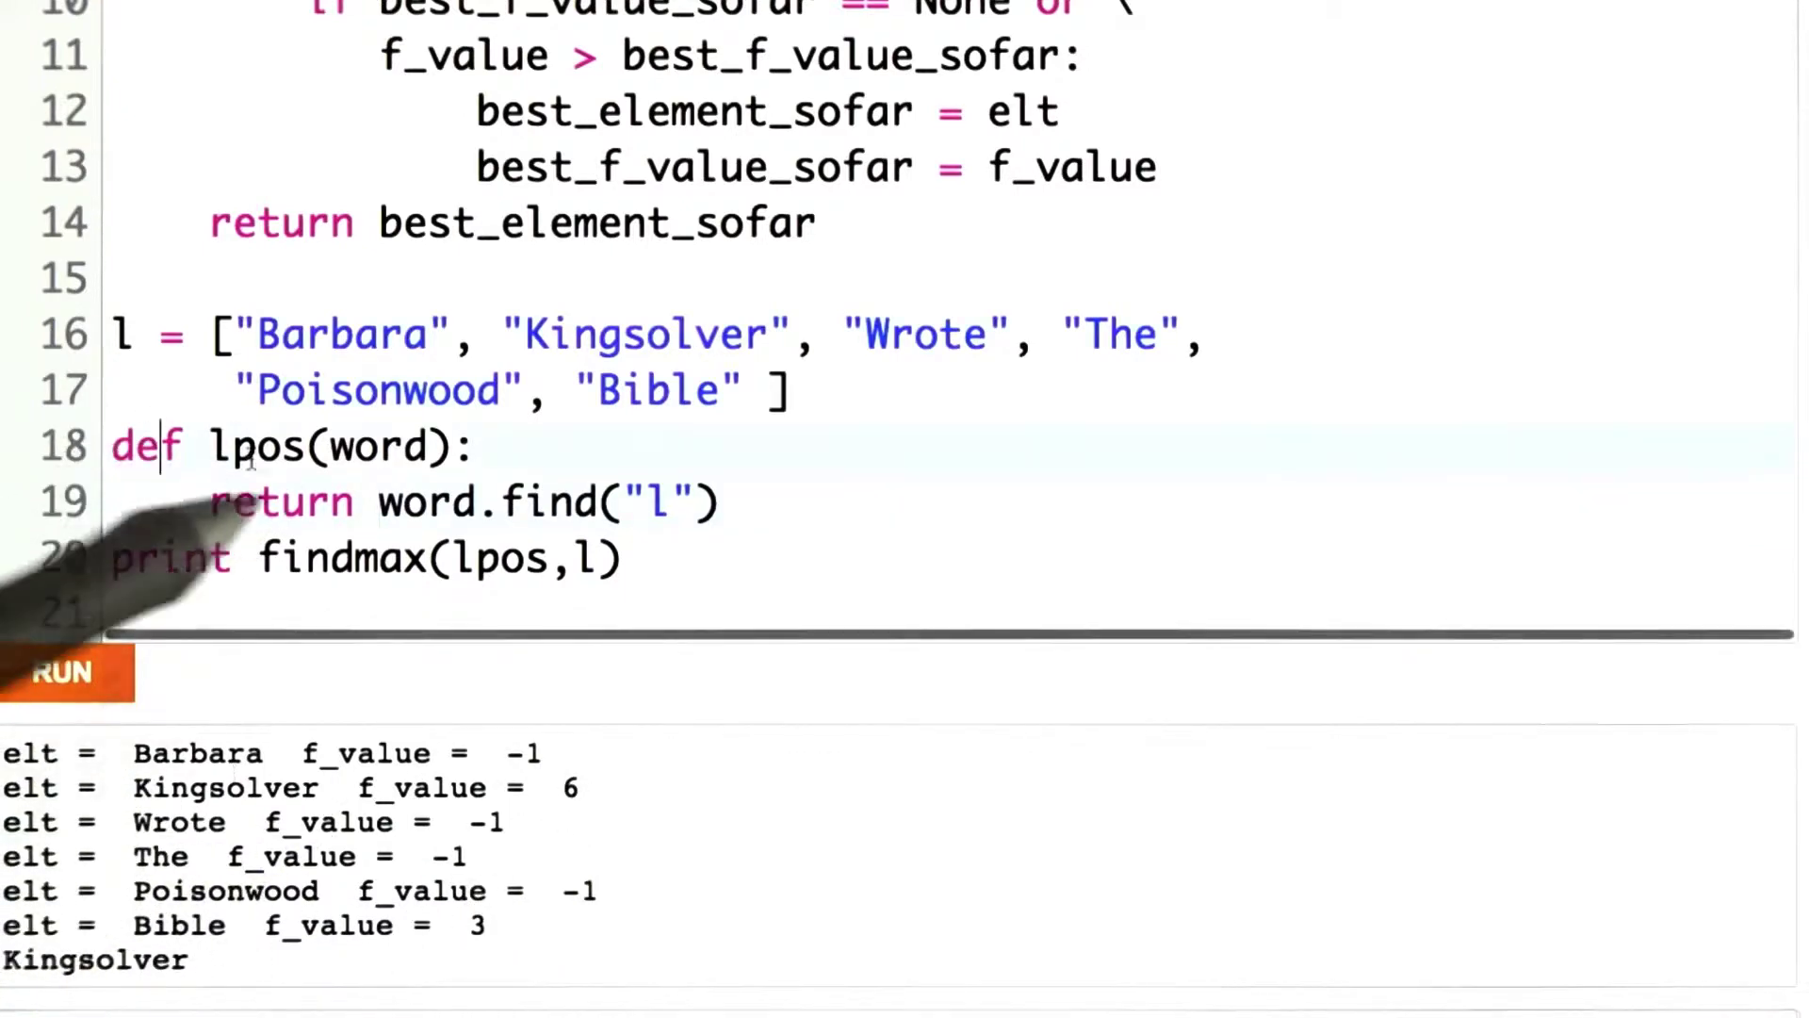
pyautogui.moveTo(114, 448); pyautogui.dragTo(721, 503)
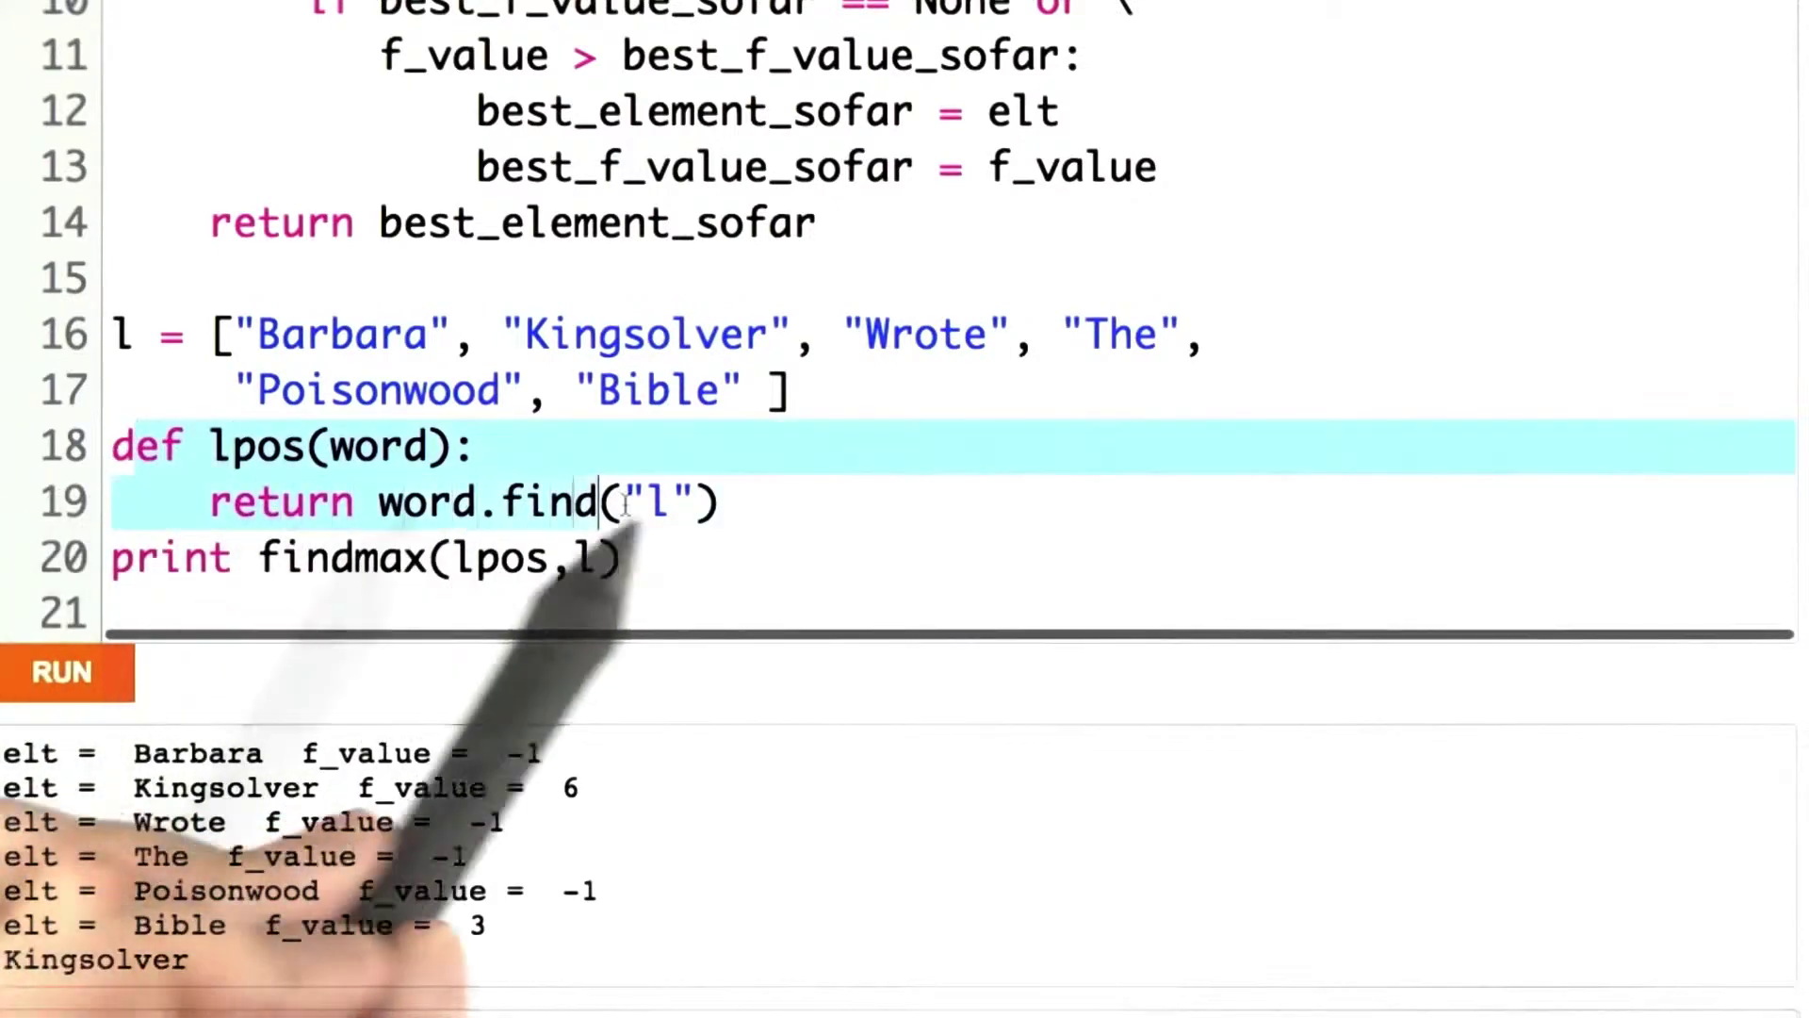
pyautogui.click(453, 502)
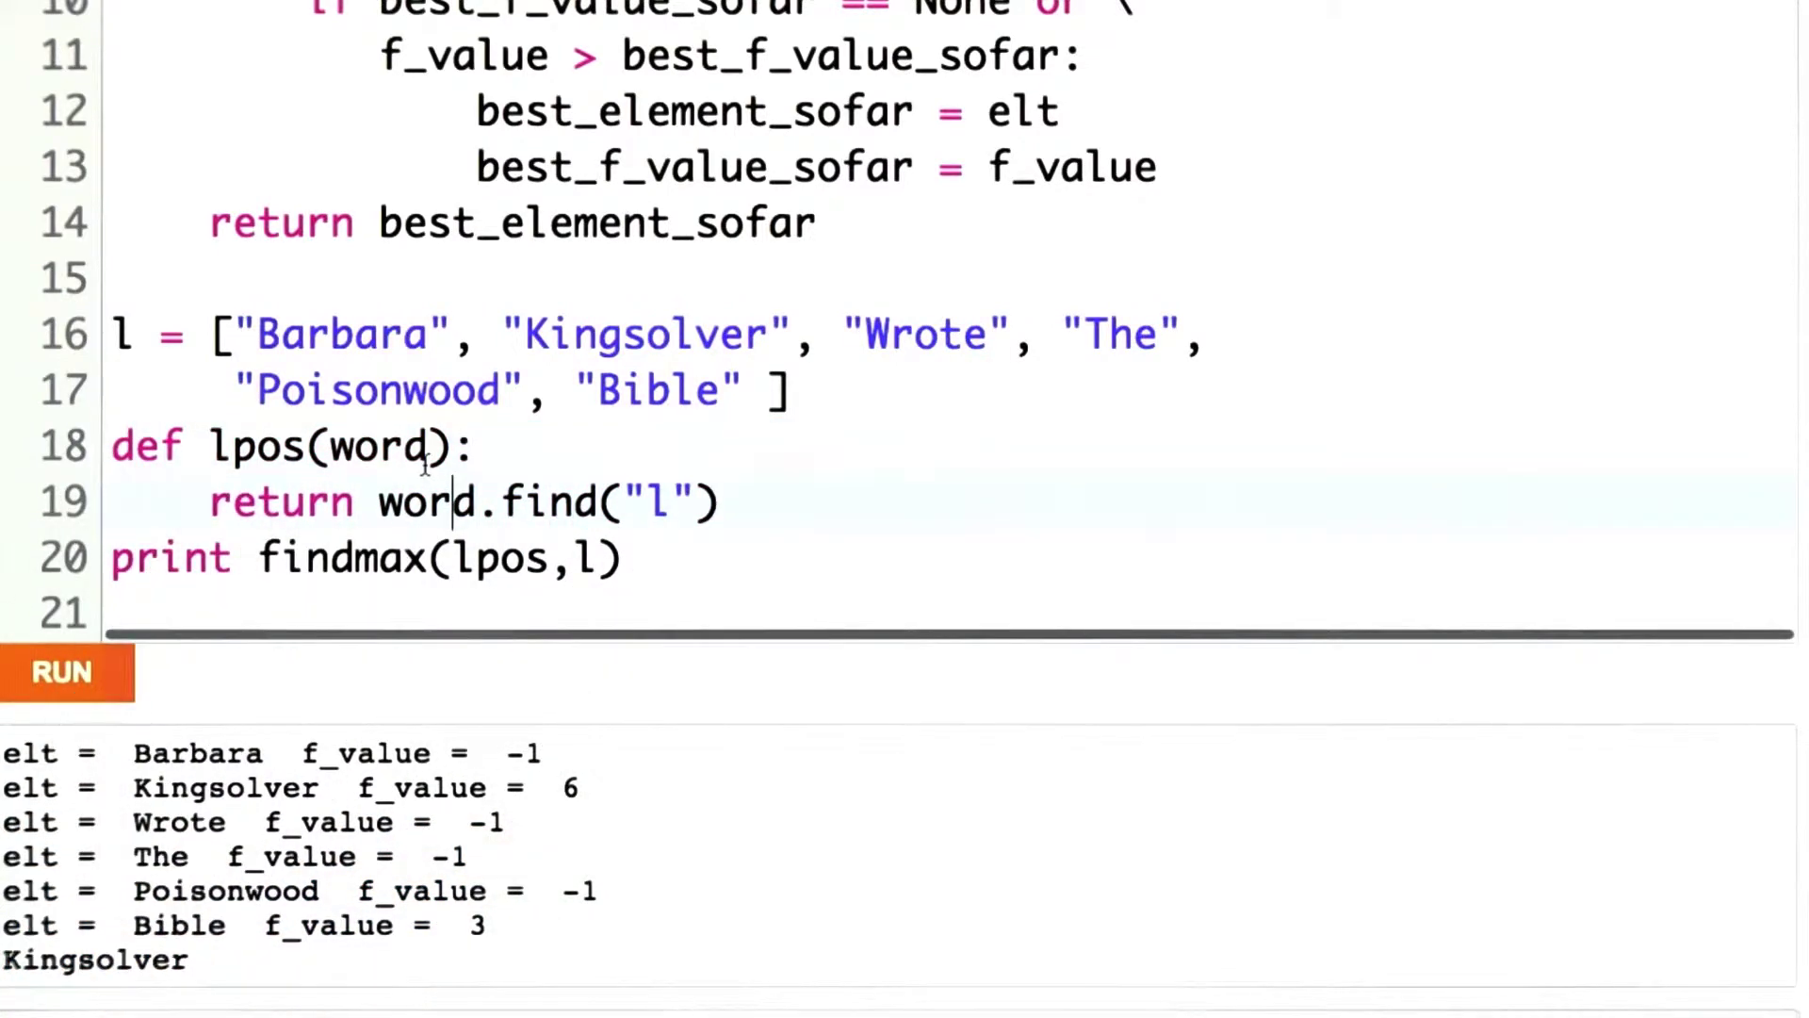
pyautogui.click(572, 558)
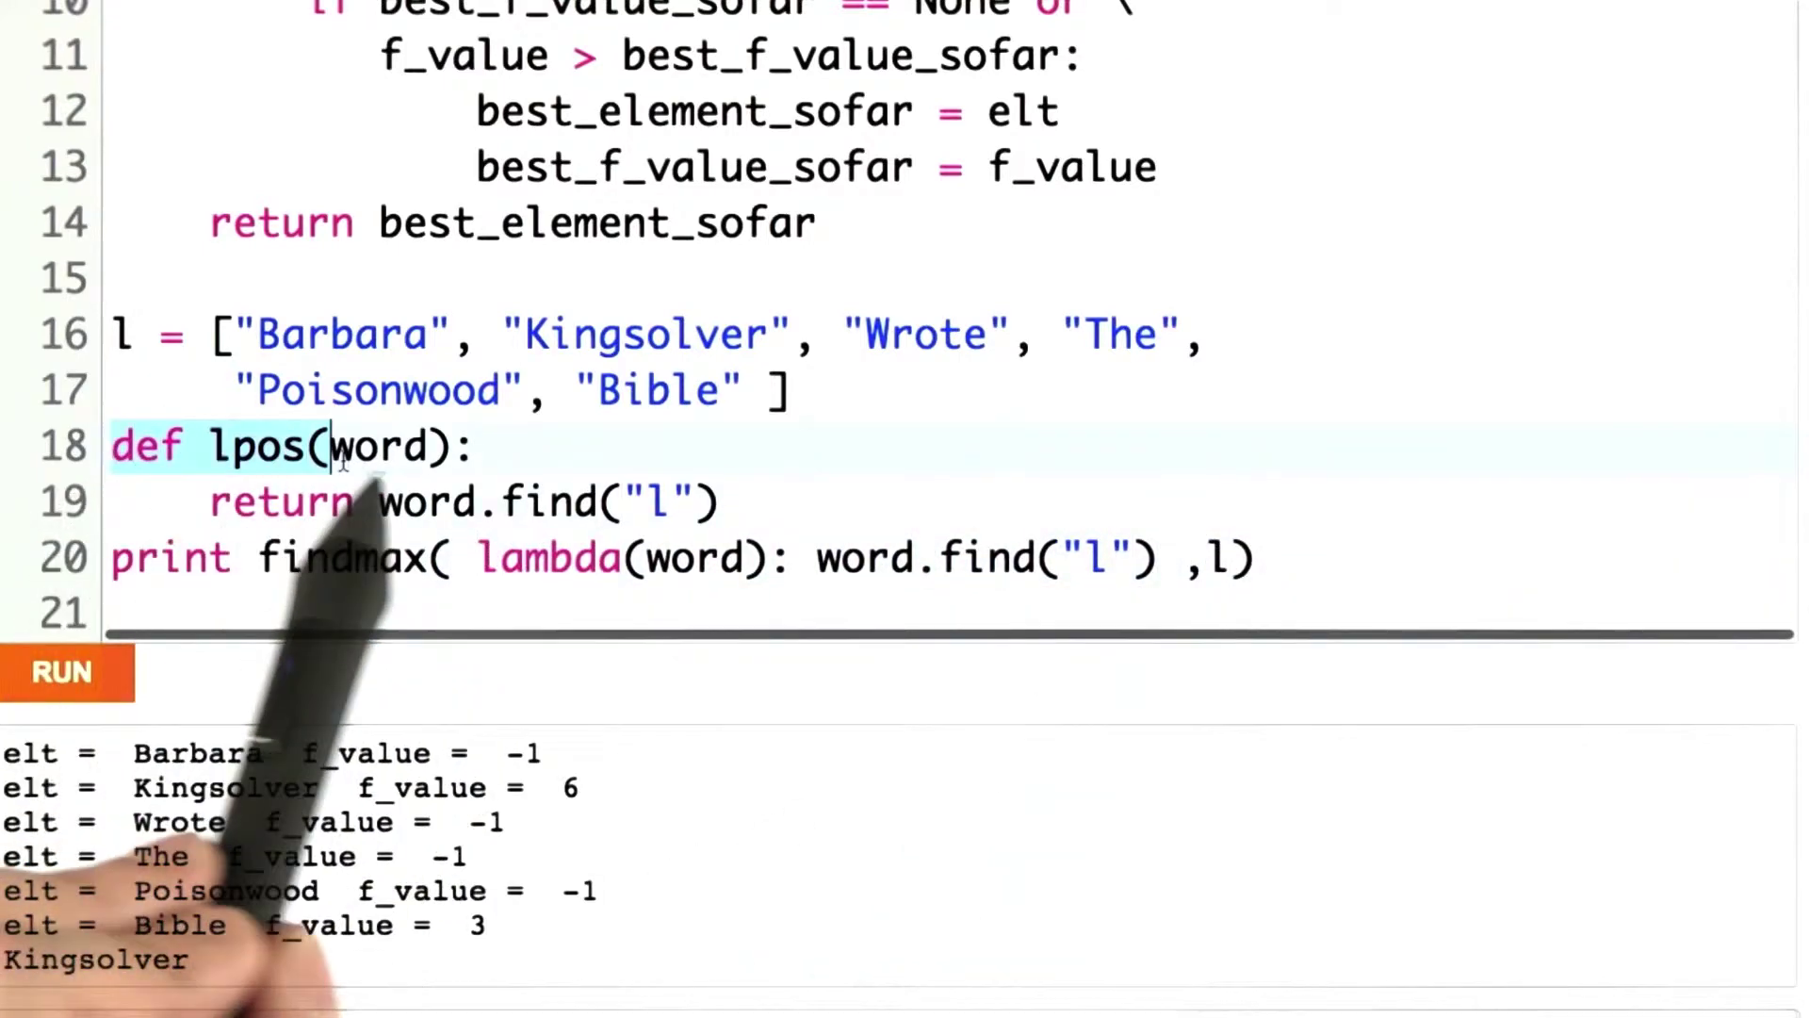
# - Compare lambda(word): word.find("l") in the findmax call with the lpos header and body
pyautogui.moveTo(114, 446); pyautogui.dragTo(632, 503)
pyautogui.click(595, 501)
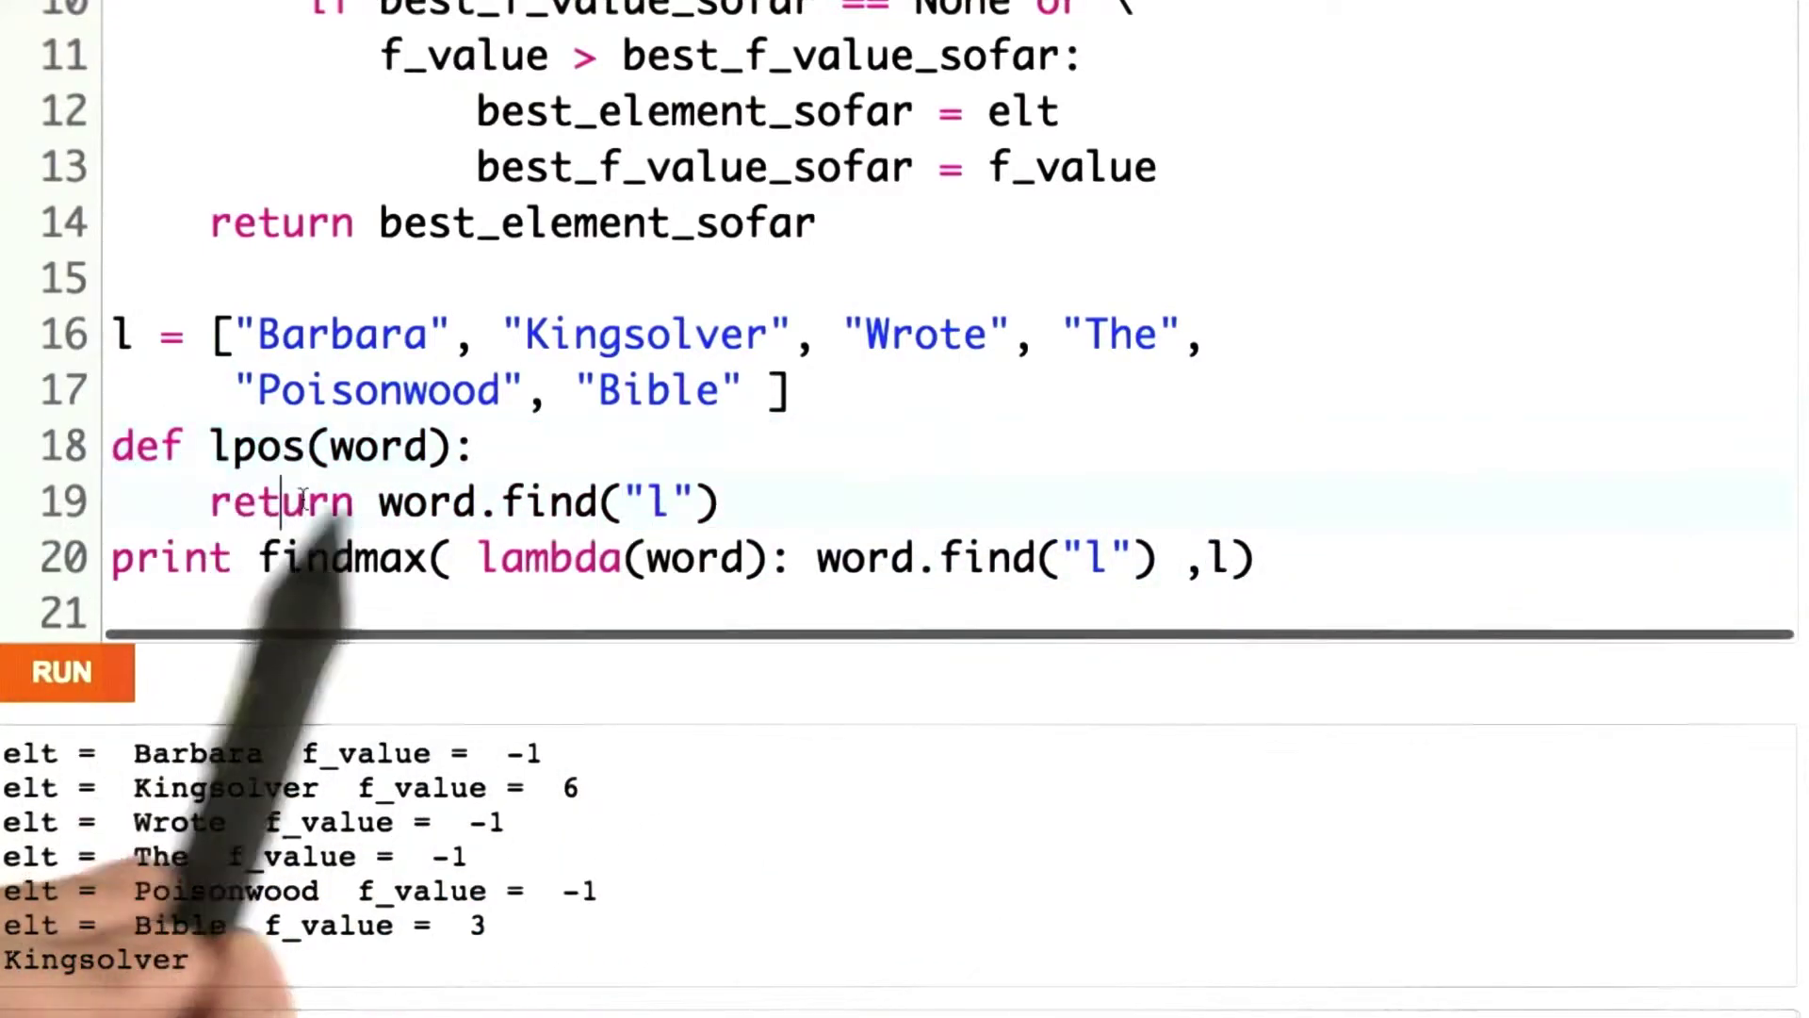
pyautogui.moveTo(482, 559); pyautogui.dragTo(552, 558)
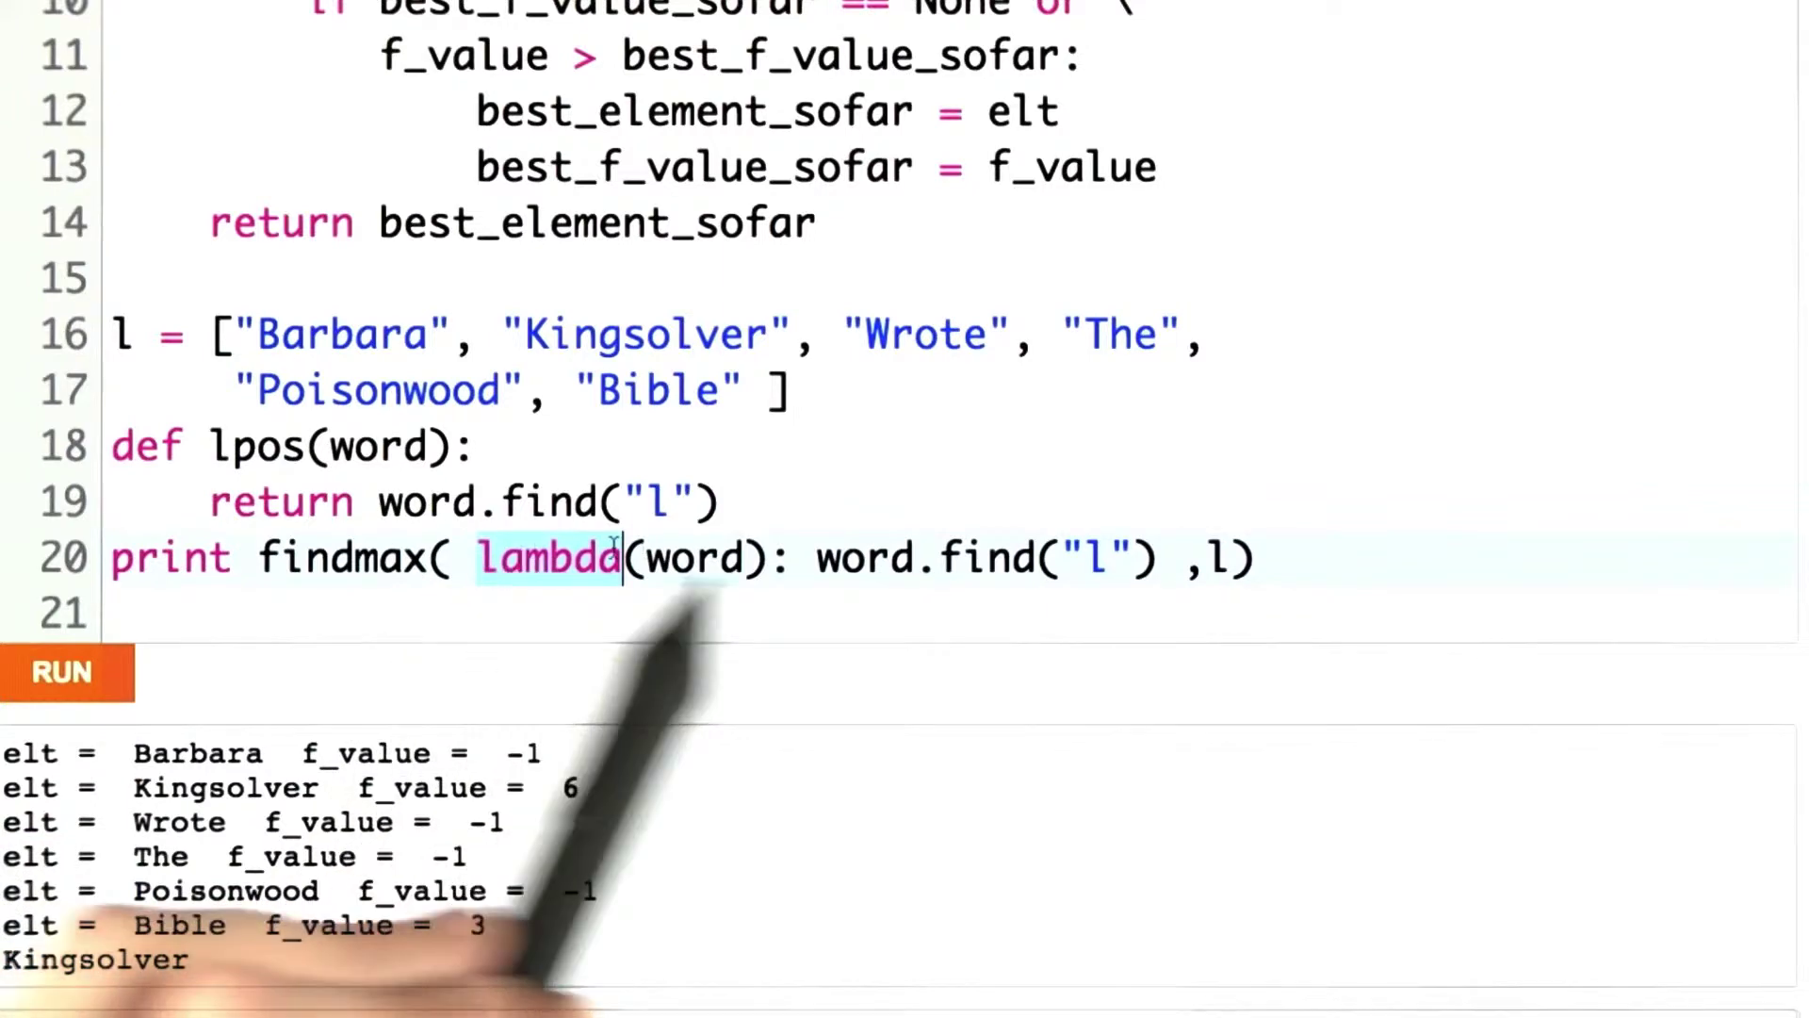
pyautogui.click(526, 558)
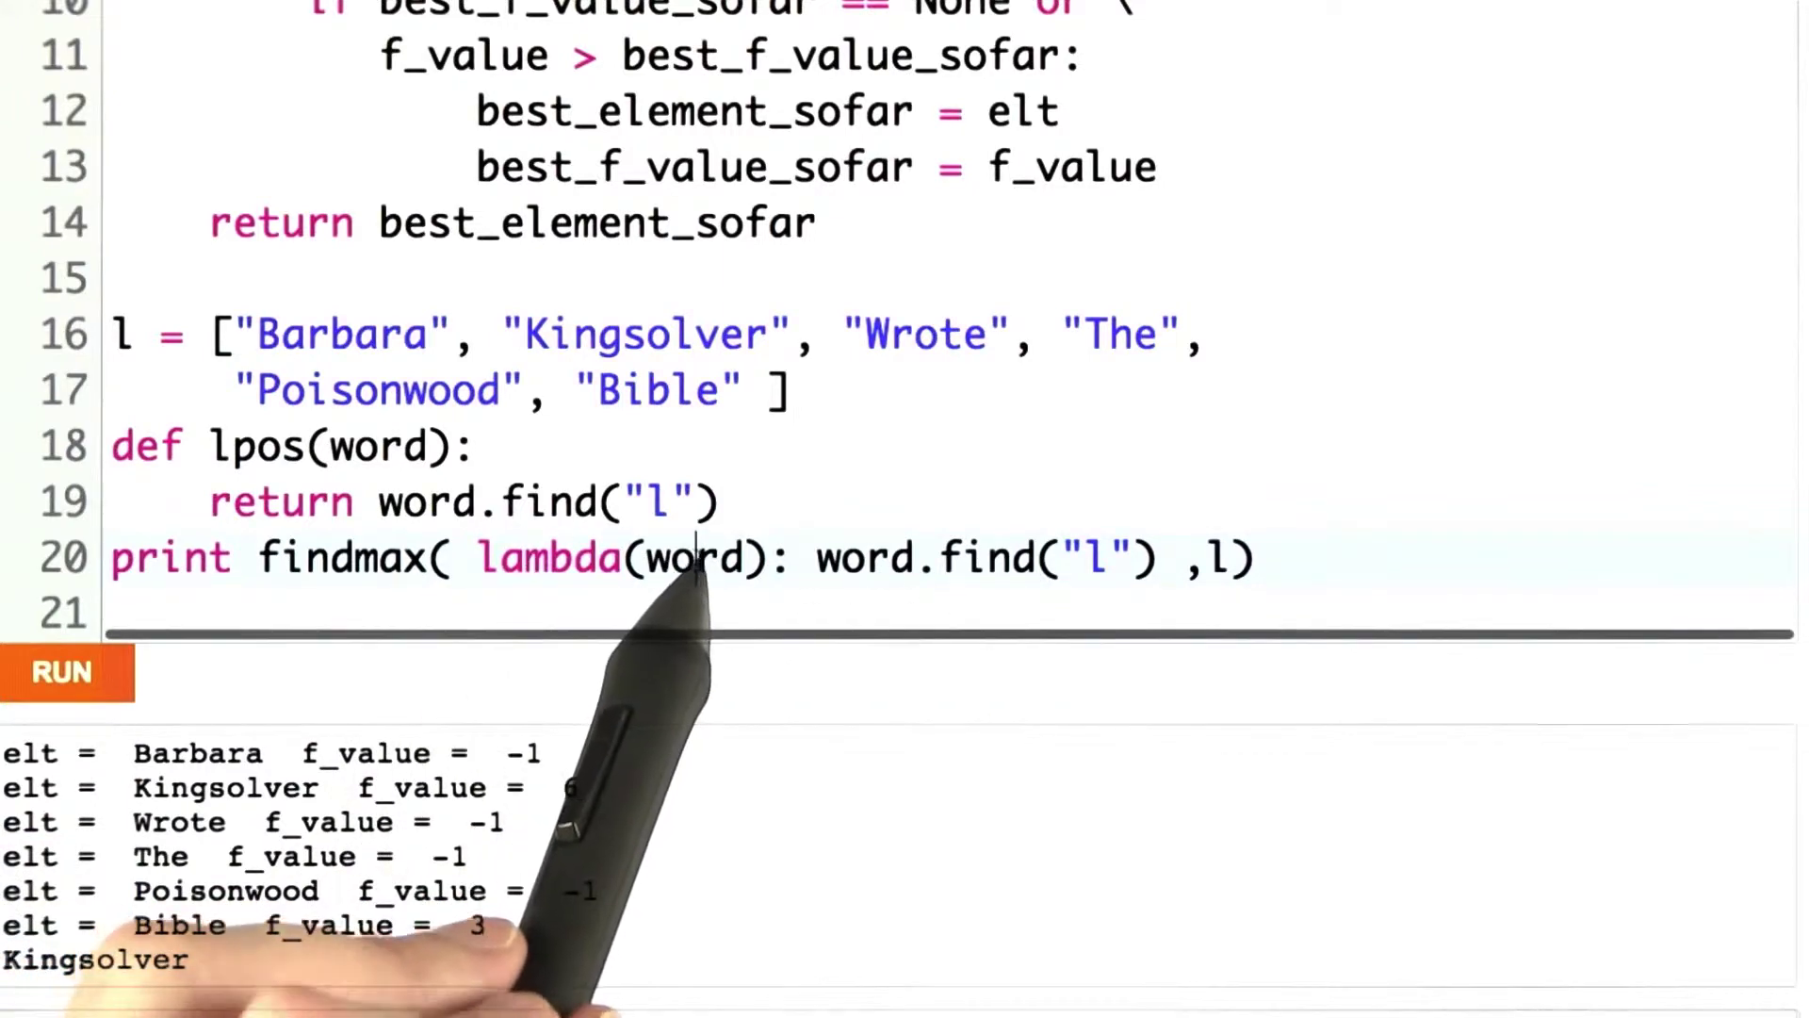
pyautogui.moveTo(818, 558); pyautogui.dragTo(1156, 559)
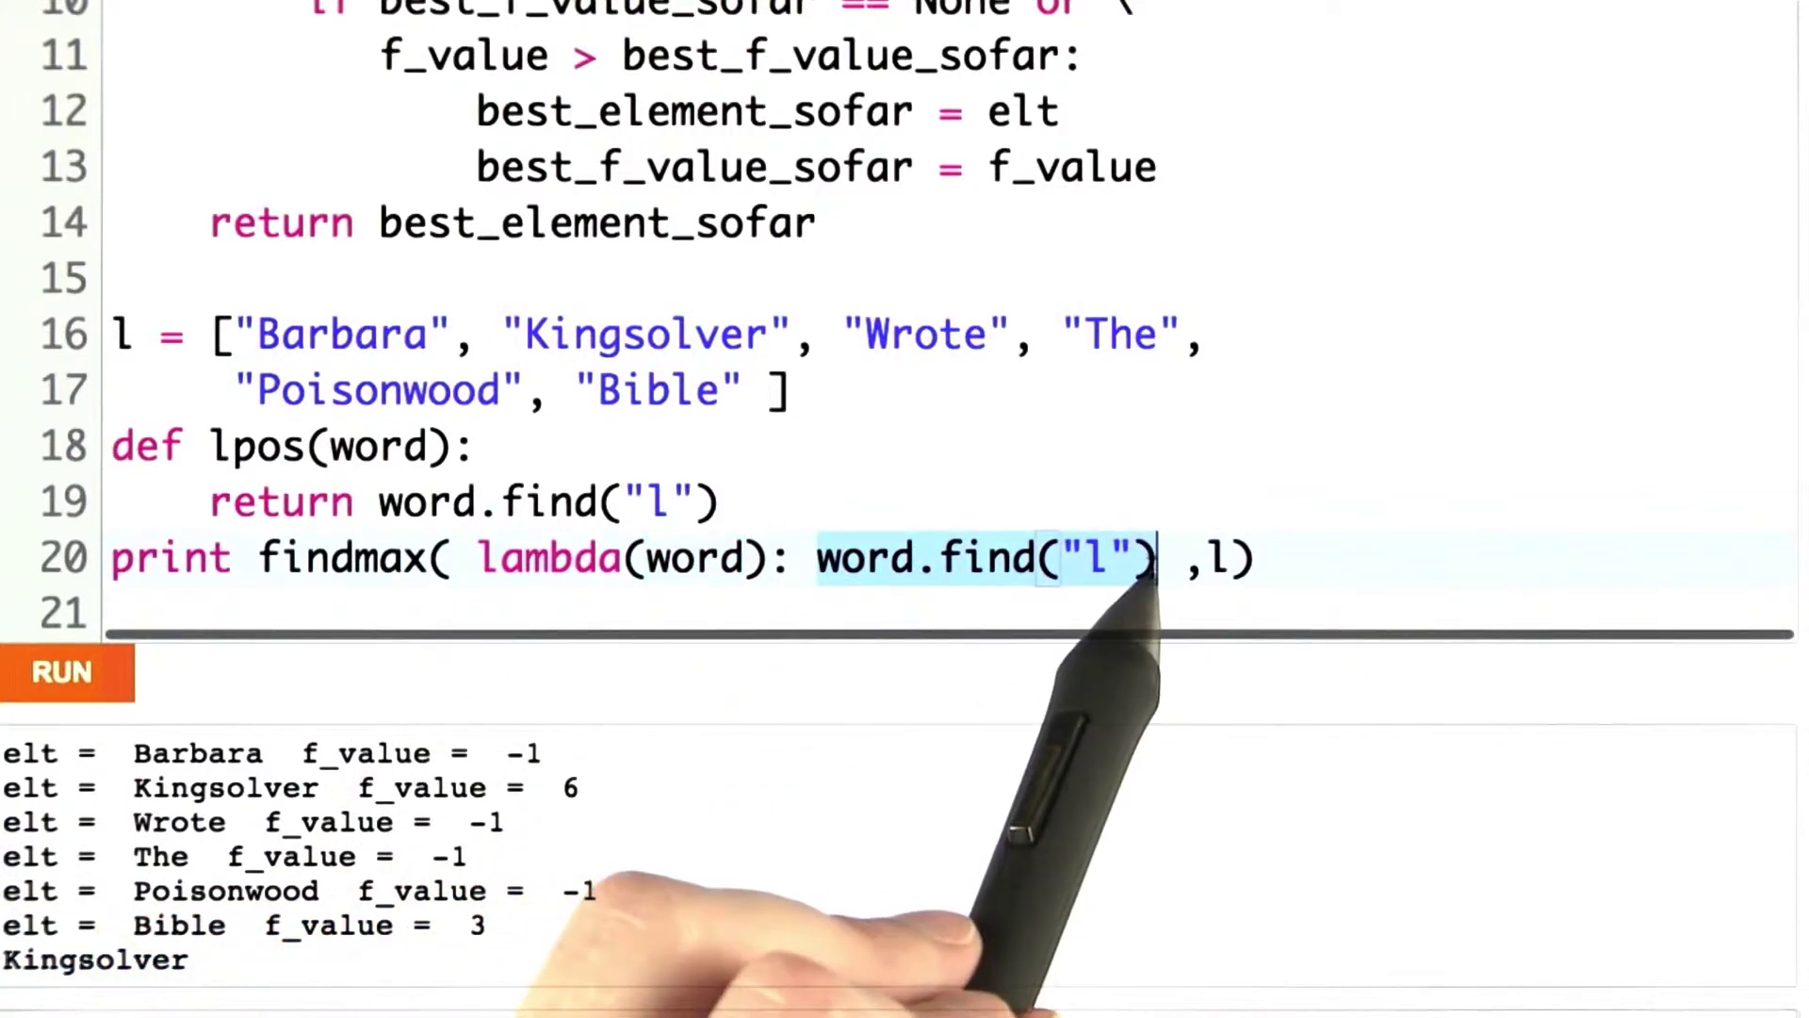
pyautogui.click(819, 560)
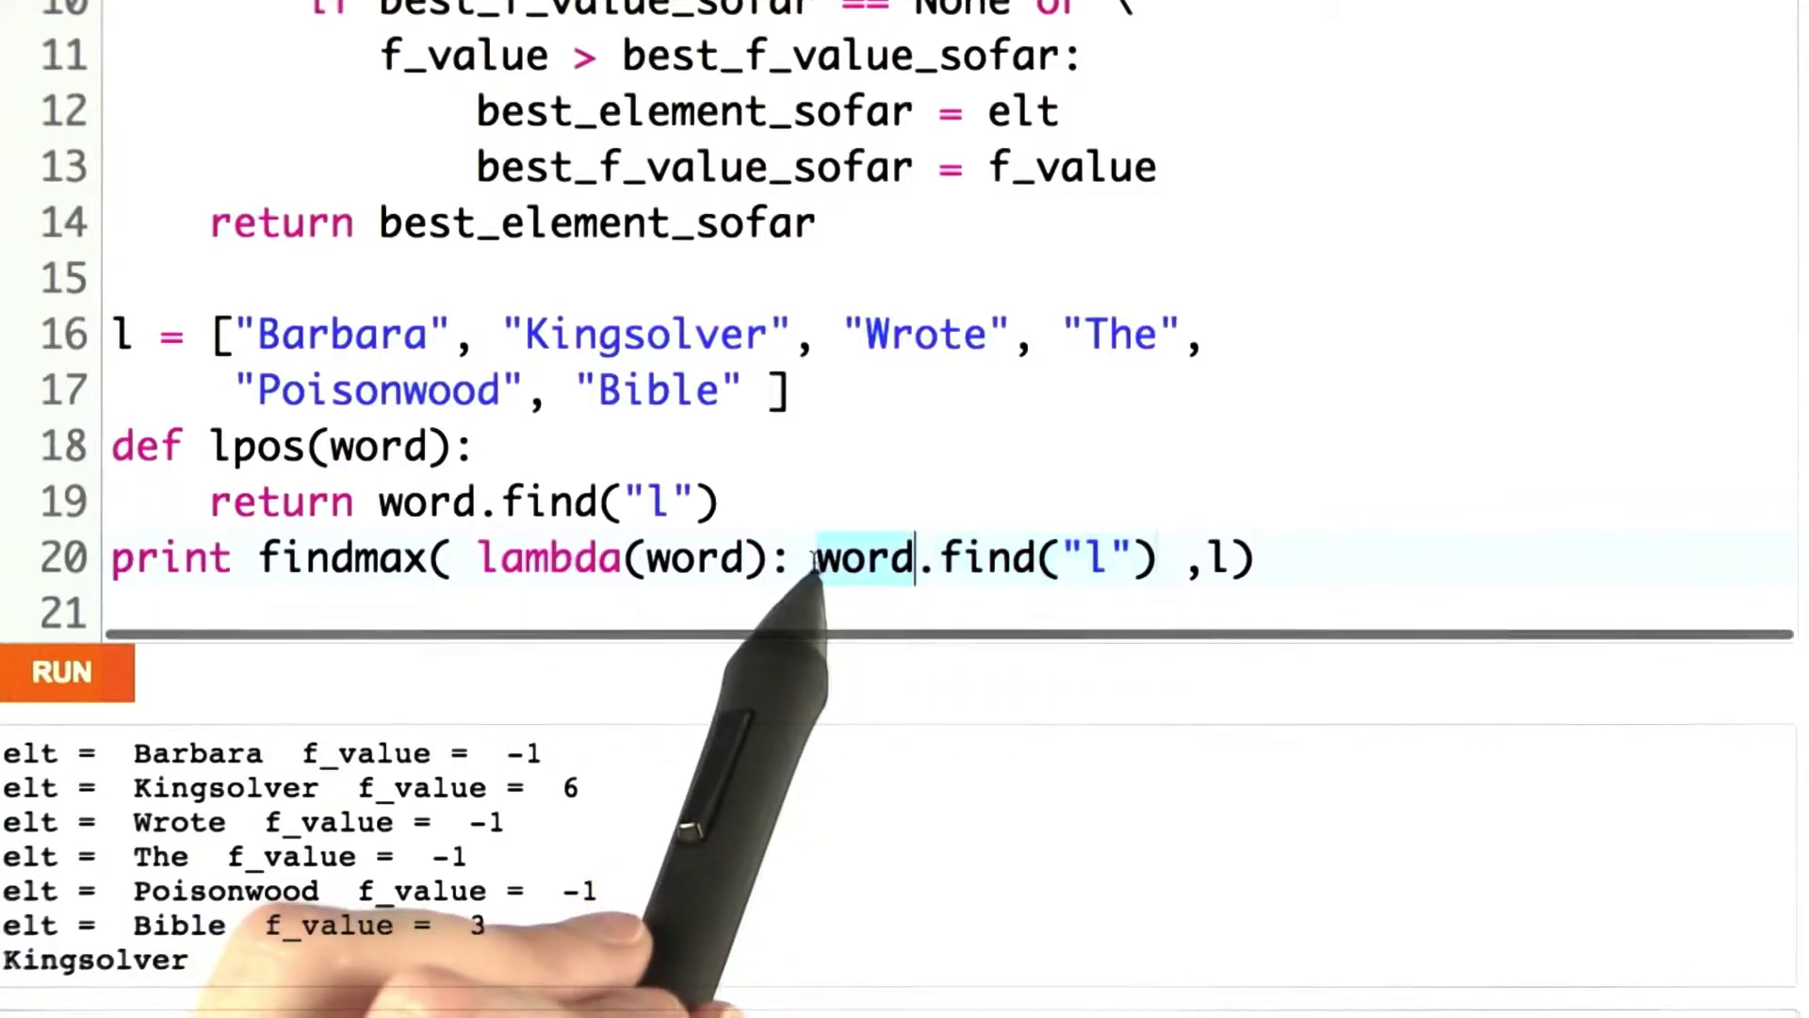
pyautogui.click(792, 558)
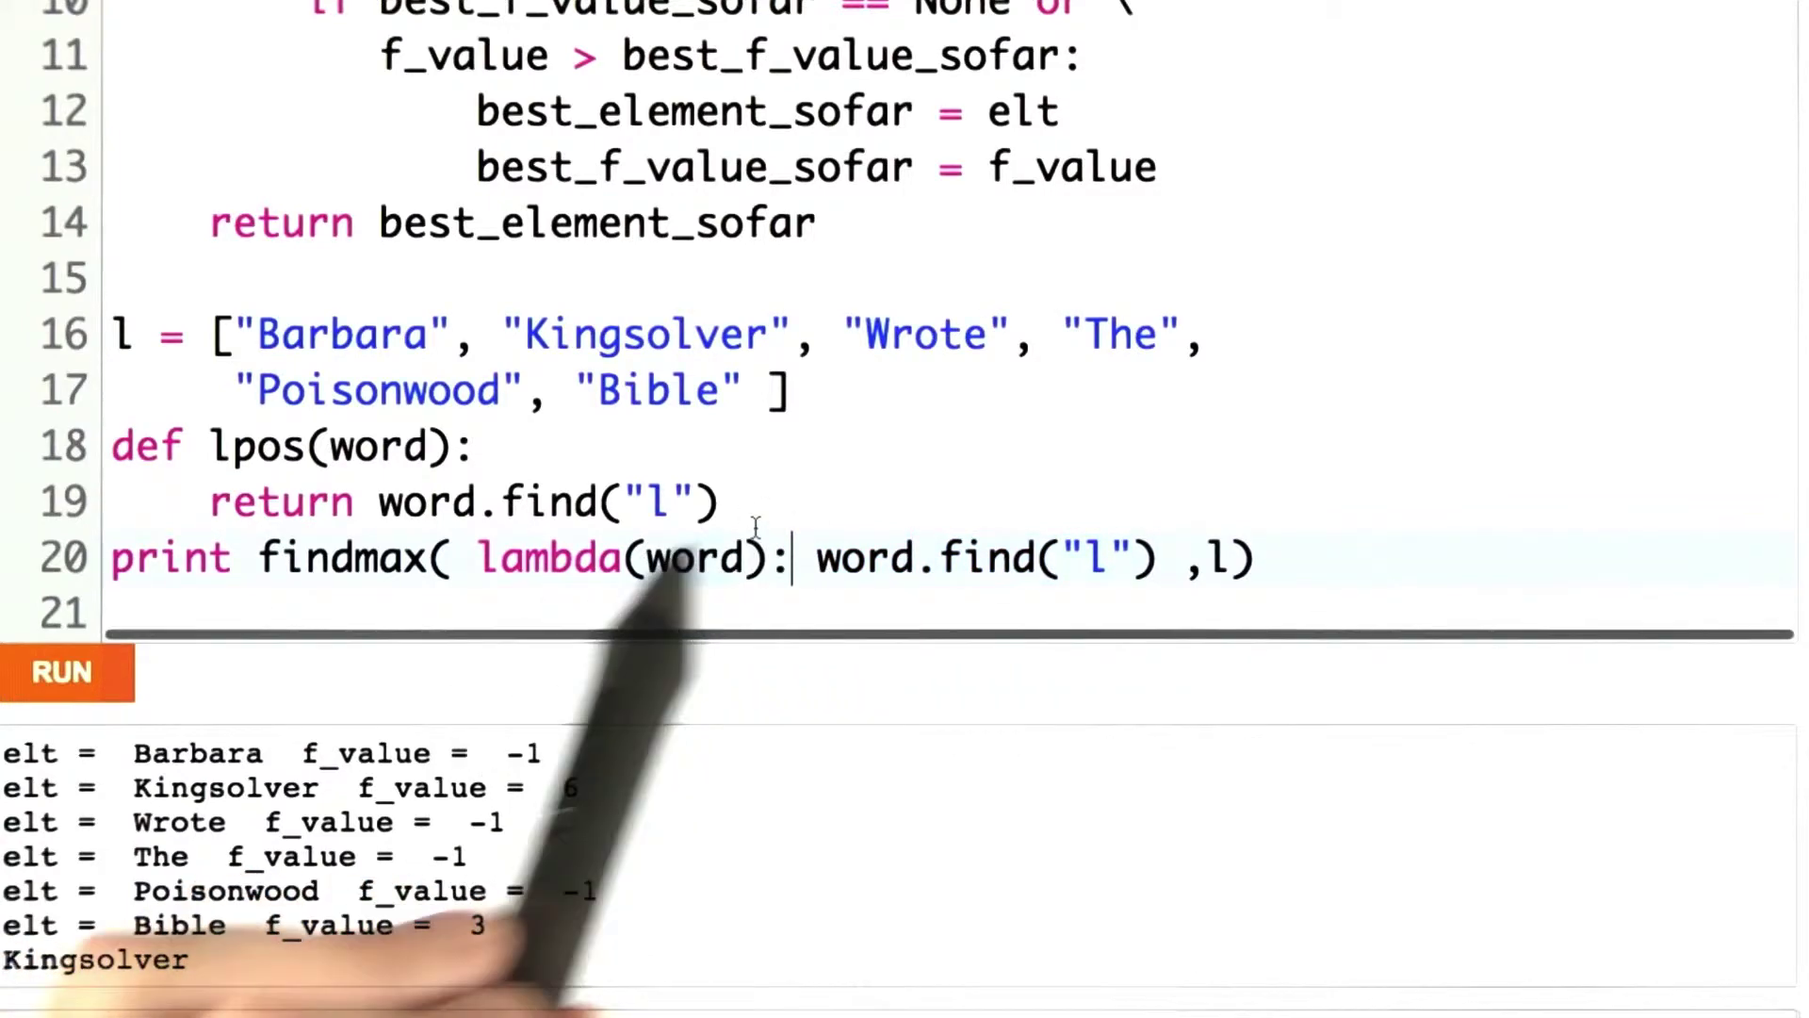
pyautogui.click(724, 503)
pyautogui.moveTo(720, 502); pyautogui.dragTo(454, 447)
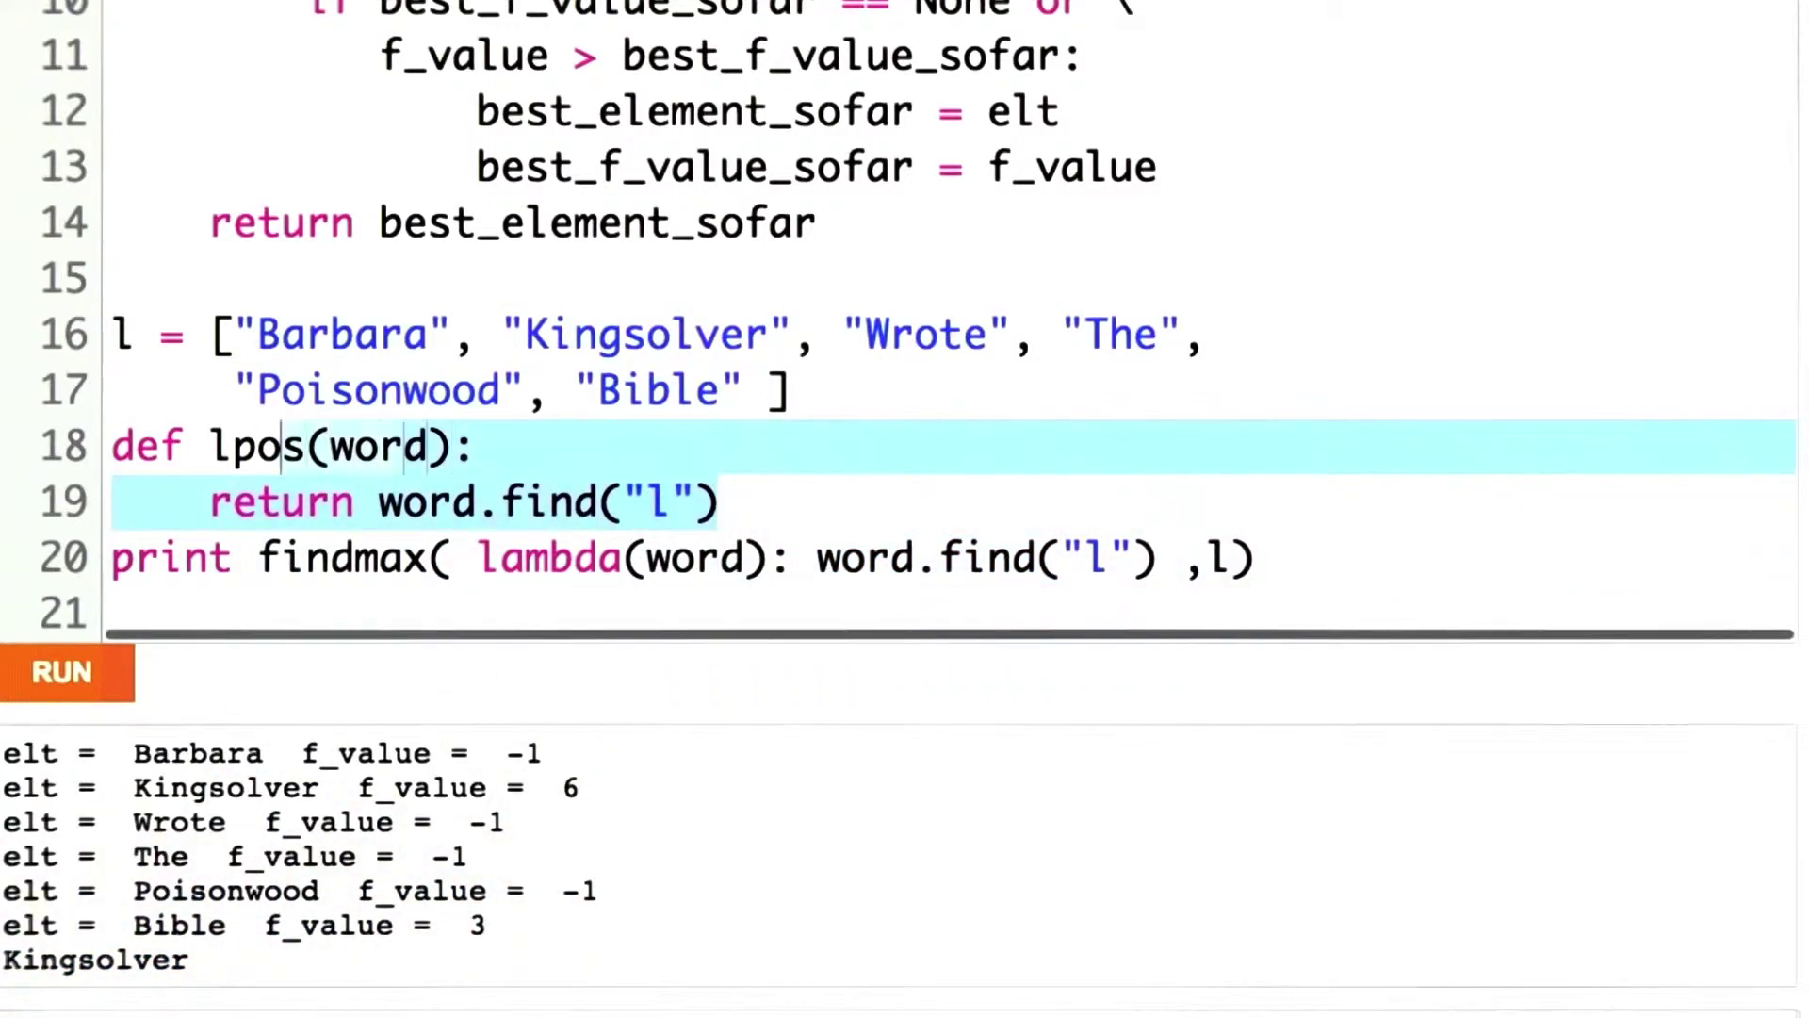
# - Delete lpos, add "Super Long This l Comes Last" to the list, and rerun with Ctrl+Enter
pyautogui.press('BackSpace')
pyautogui.write(', "Super Long This L Comes Last"')
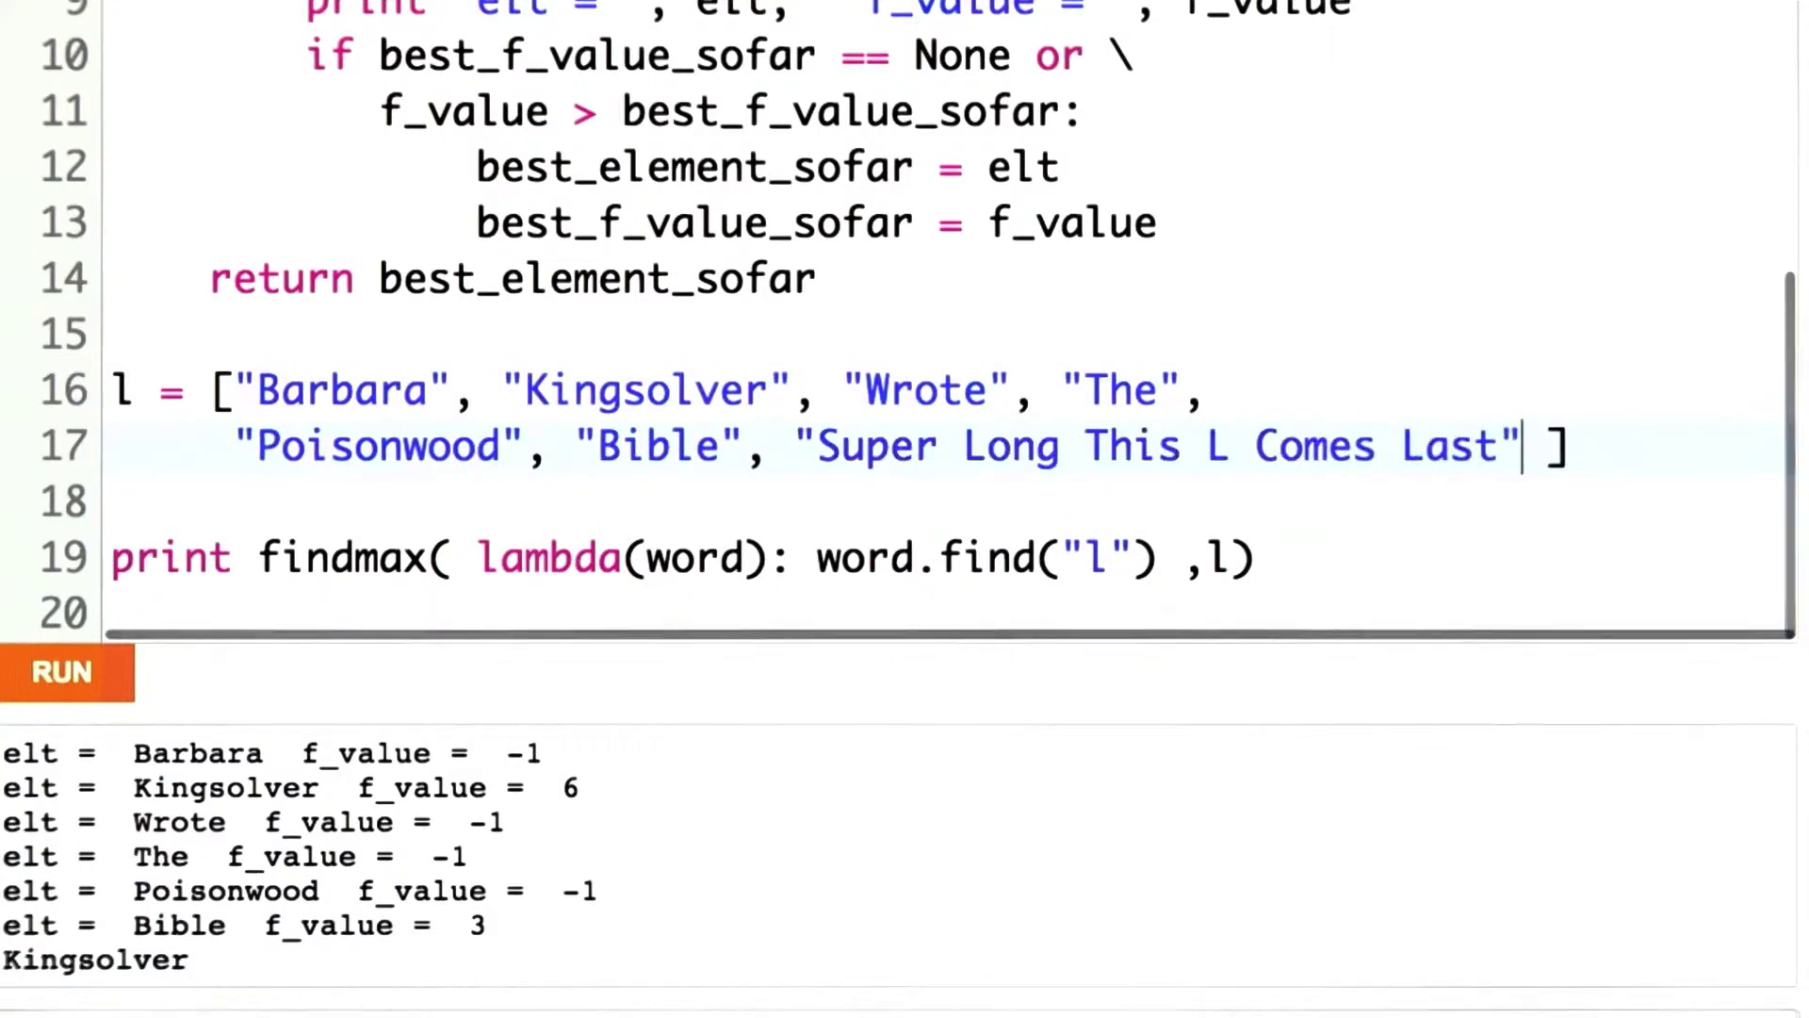
pyautogui.press('Left')
pyautogui.press('Left')
pyautogui.click(1225, 445)
pyautogui.press('BackSpace')
pyautogui.write('l')
pyautogui.press('Down')
pyautogui.press('Down')
pyautogui.press('Down')
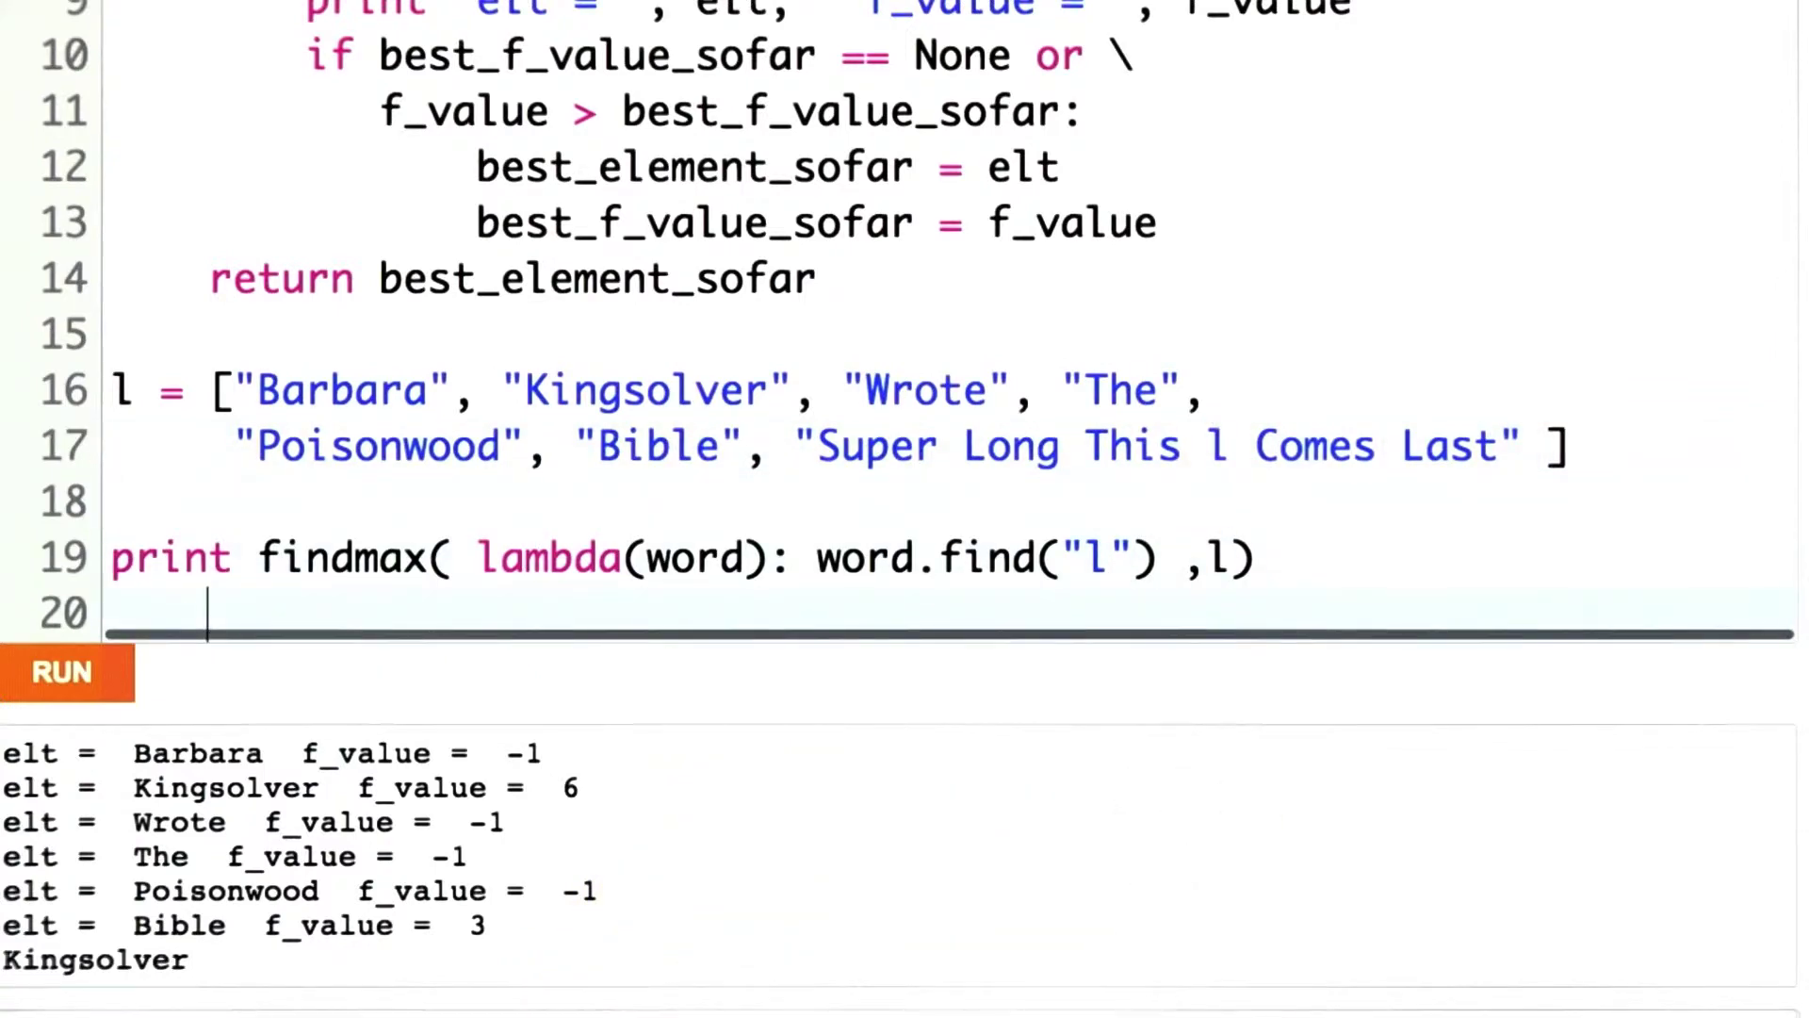
pyautogui.hotkey('ctrl', 'Return')
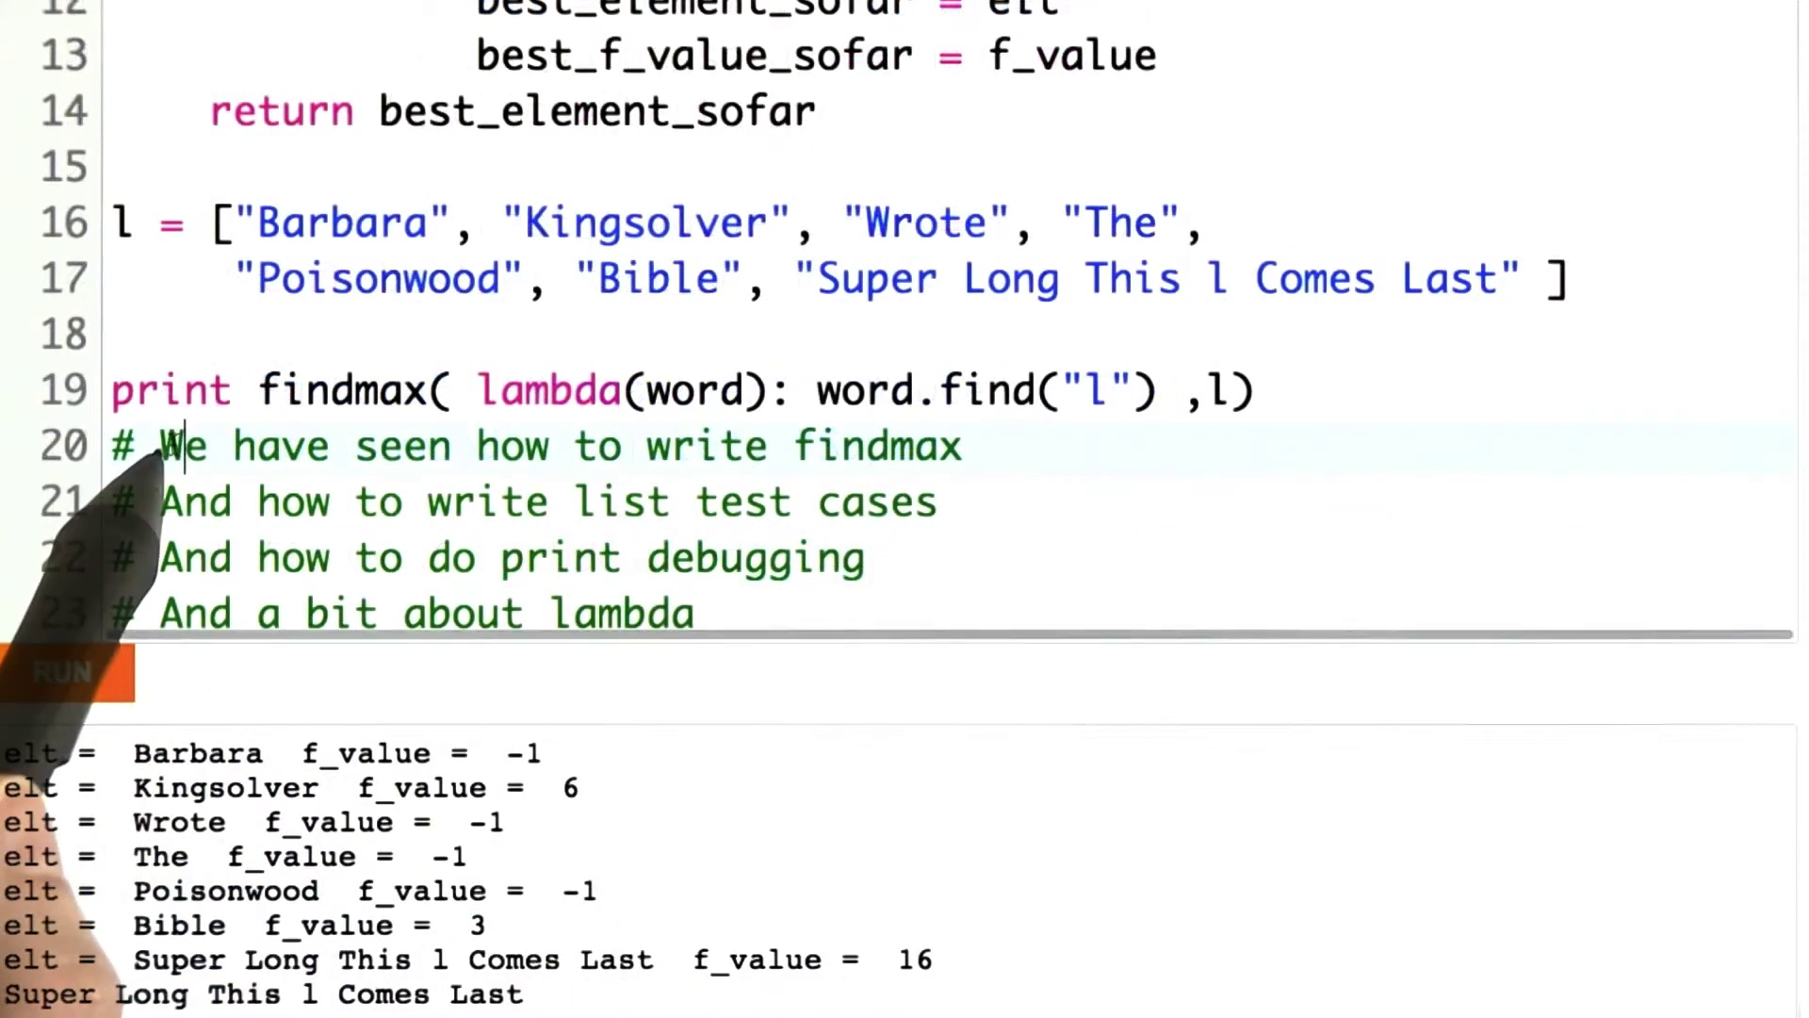
# - Append ": order, reverse, random, []" to the list test cases comment
pyautogui.moveTo(331, 448); pyautogui.dragTo(964, 447)
pyautogui.click(963, 446)
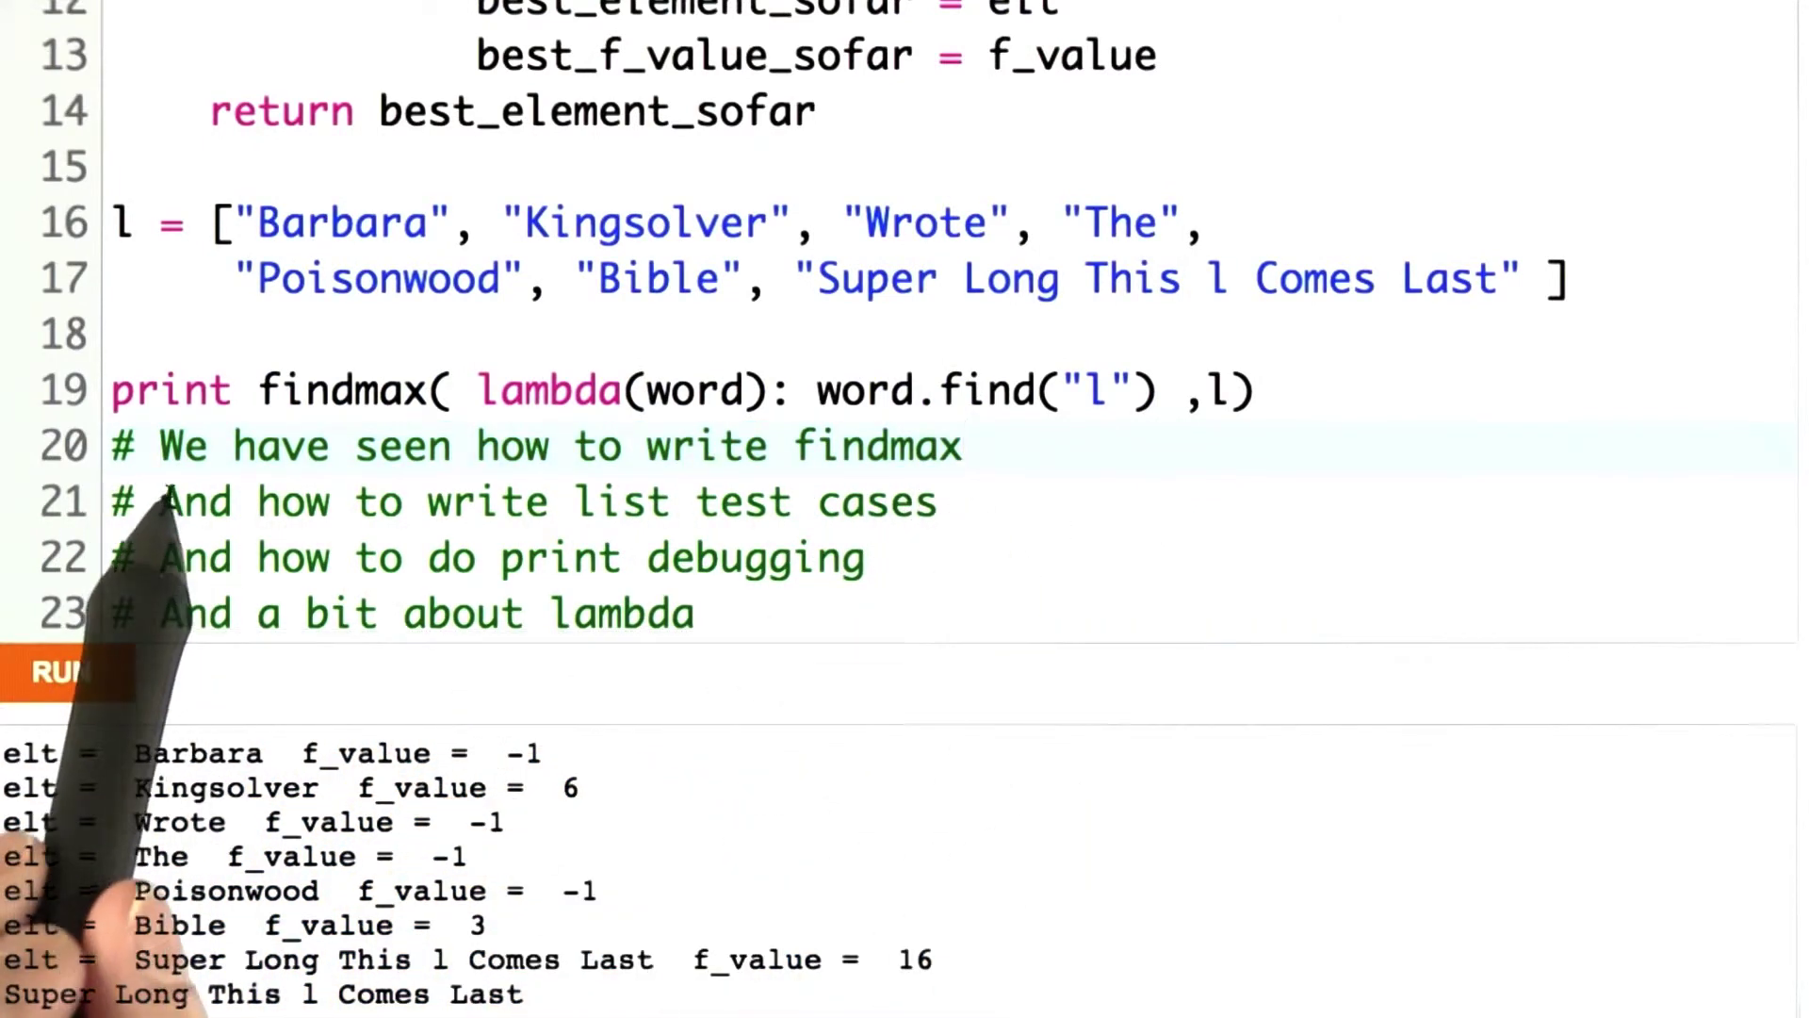
pyautogui.moveTo(160, 502)
pyautogui.mouseDown()
pyautogui.moveTo(938, 501)
pyautogui.moveTo(865, 559)
pyautogui.mouseUp()
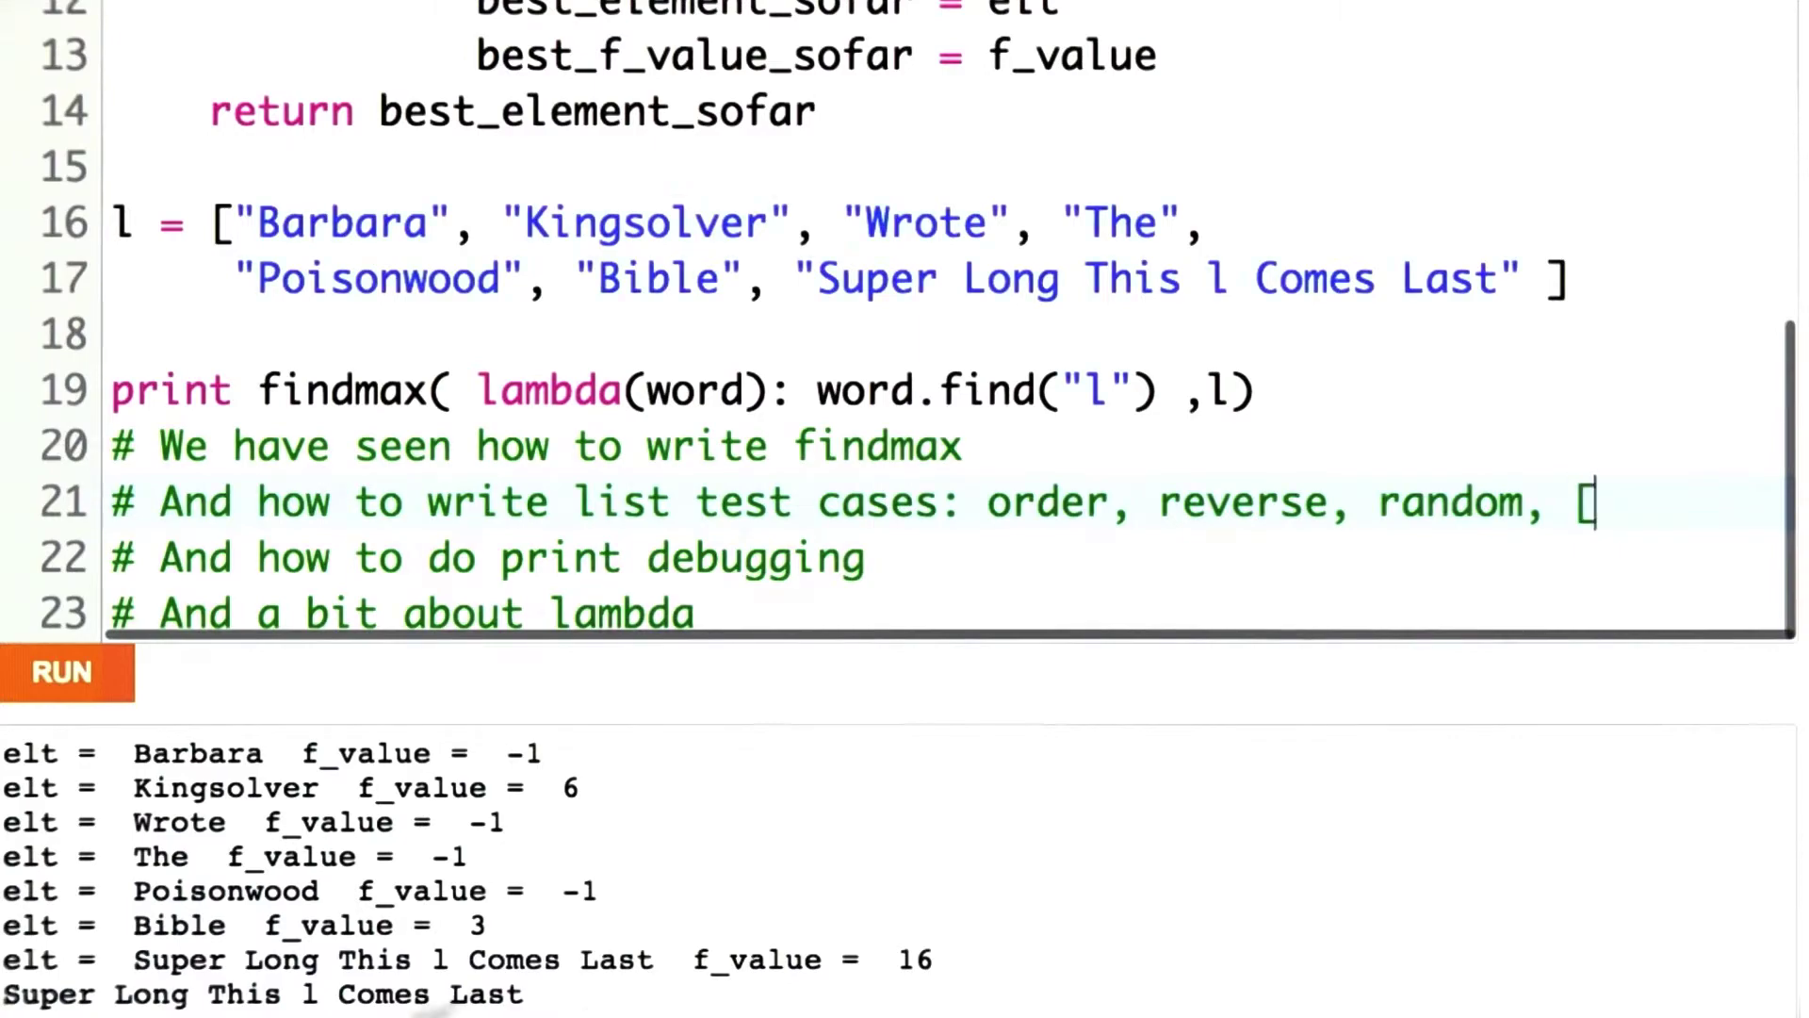
pyautogui.write('[]')
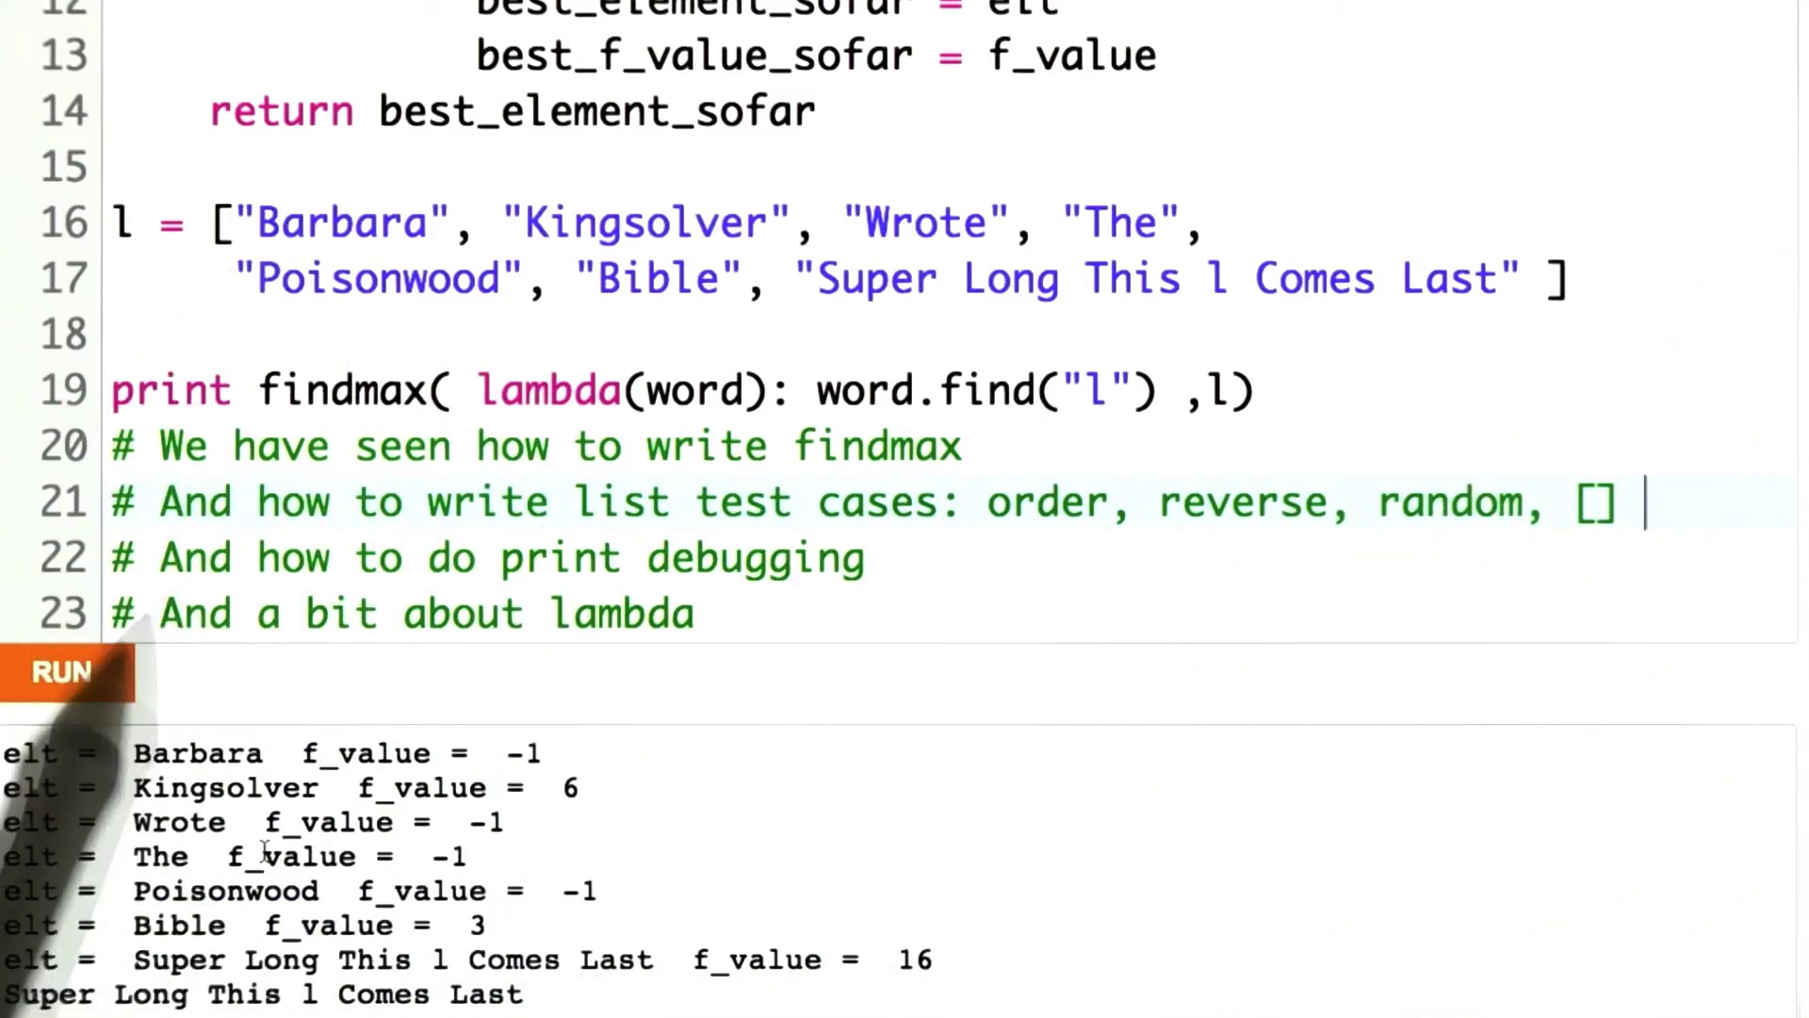
pyautogui.click(743, 611)
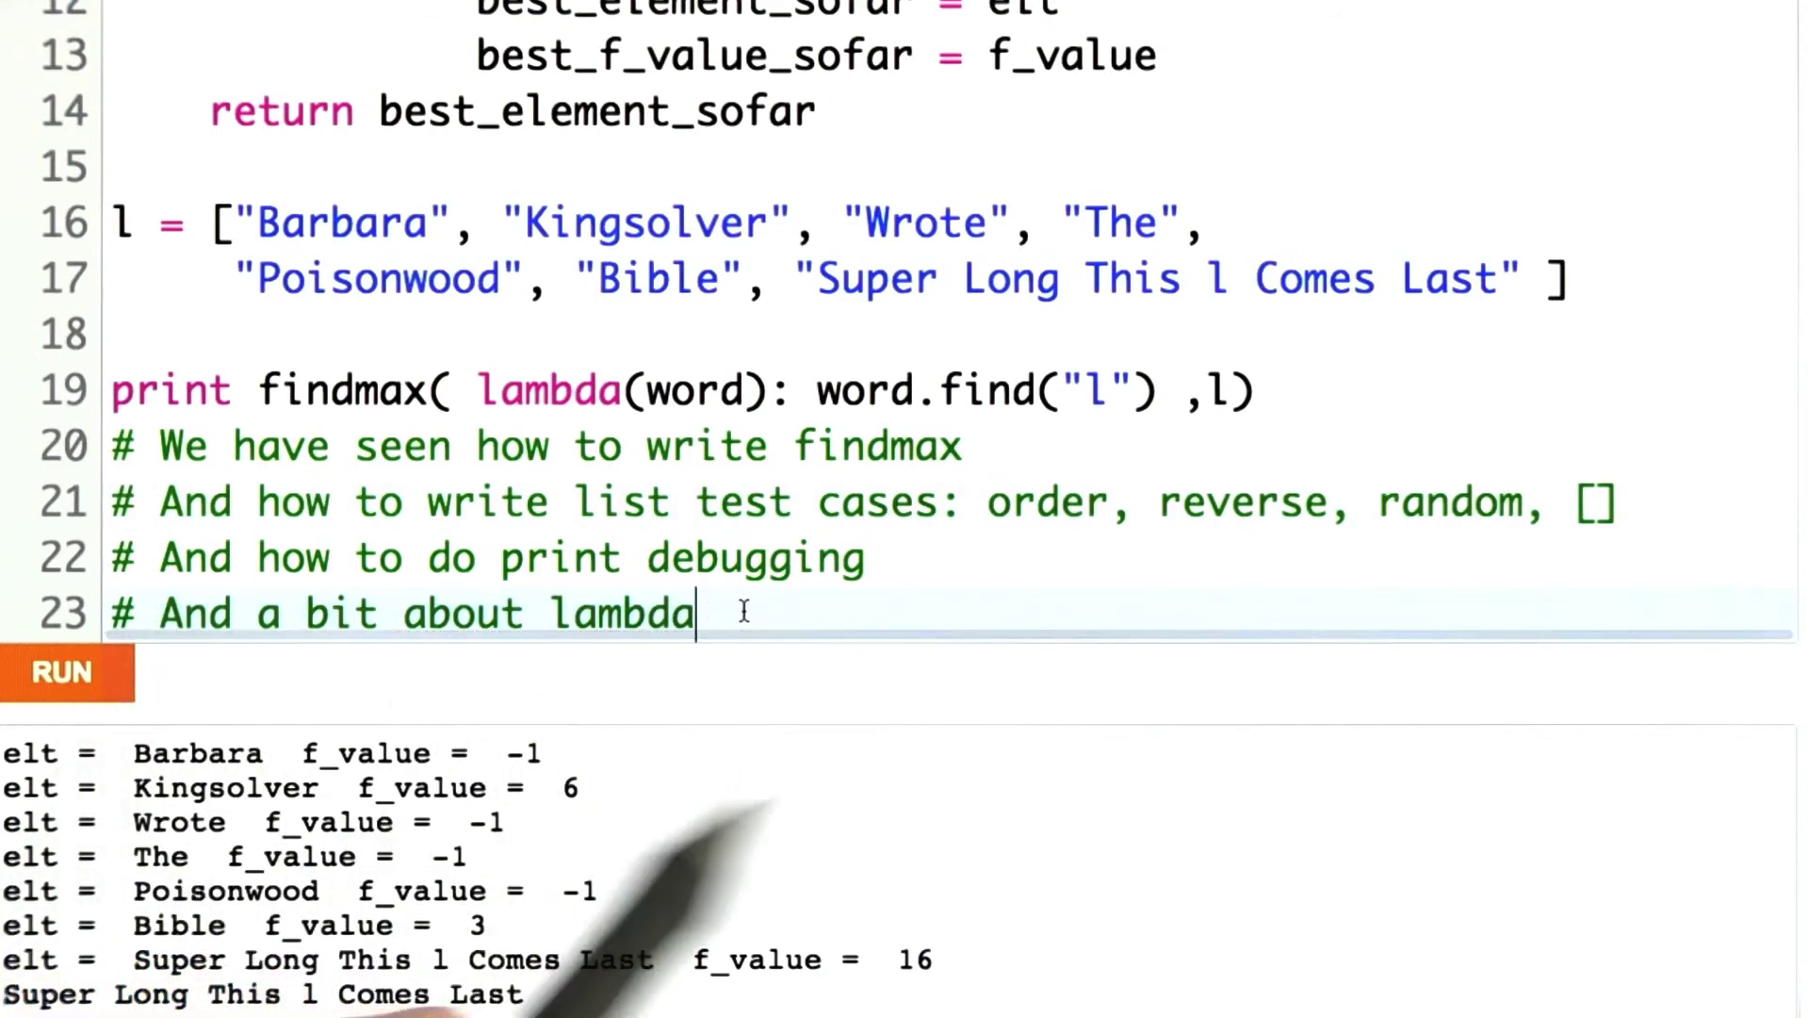